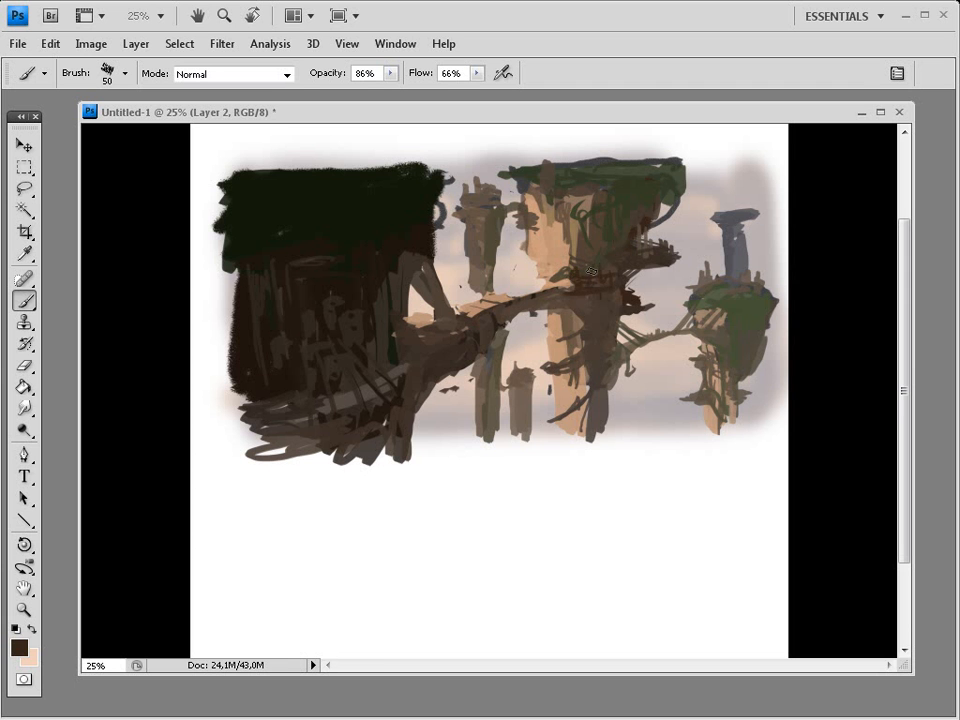
Paint dark brown strokes on the central tower's wooden platform and add green foliage, a small tan turret and hanging vines at its top
mouse_move(570, 289)
mouse_down()
mouse_move(569, 275)
mouse_move(548, 270)
mouse_move(611, 236)
mouse_move(597, 300)
mouse_move(643, 303)
mouse_up()
alt+click(671, 260)
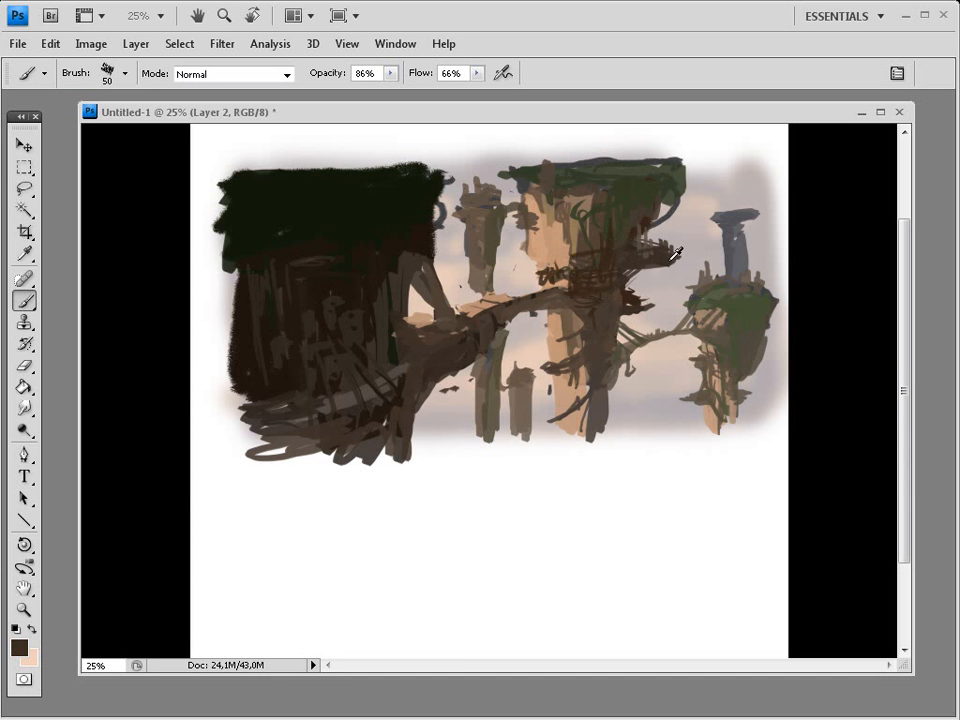
alt+click(679, 170)
mouse_move(662, 160)
mouse_down()
mouse_move(580, 163)
mouse_move(581, 147)
mouse_up()
alt+click(558, 163)
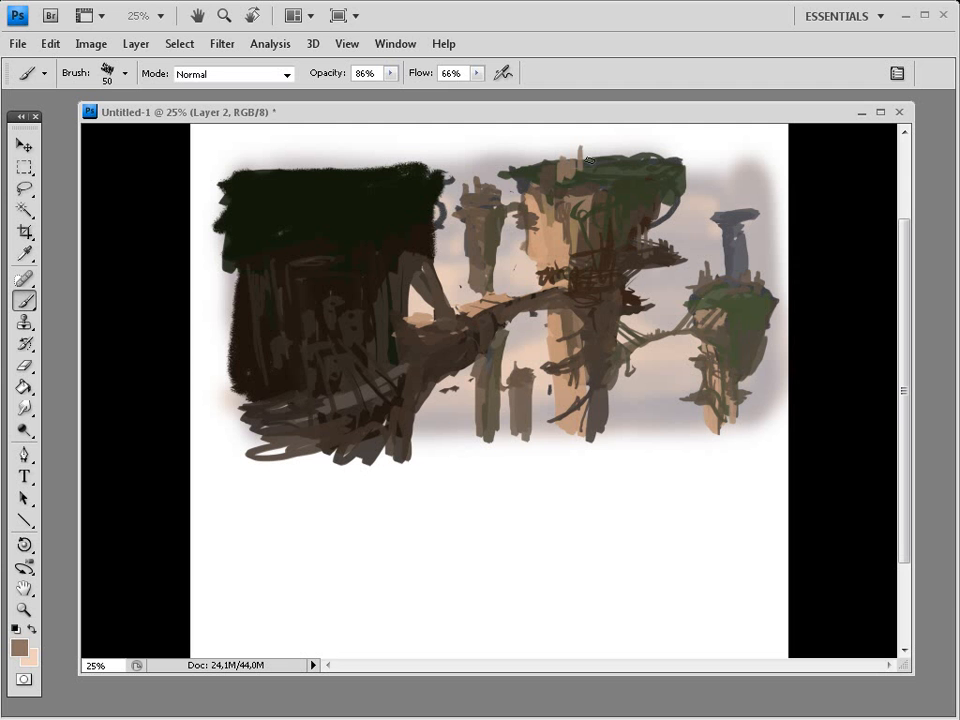
alt+click(683, 170)
drag(683, 170, 687, 215)
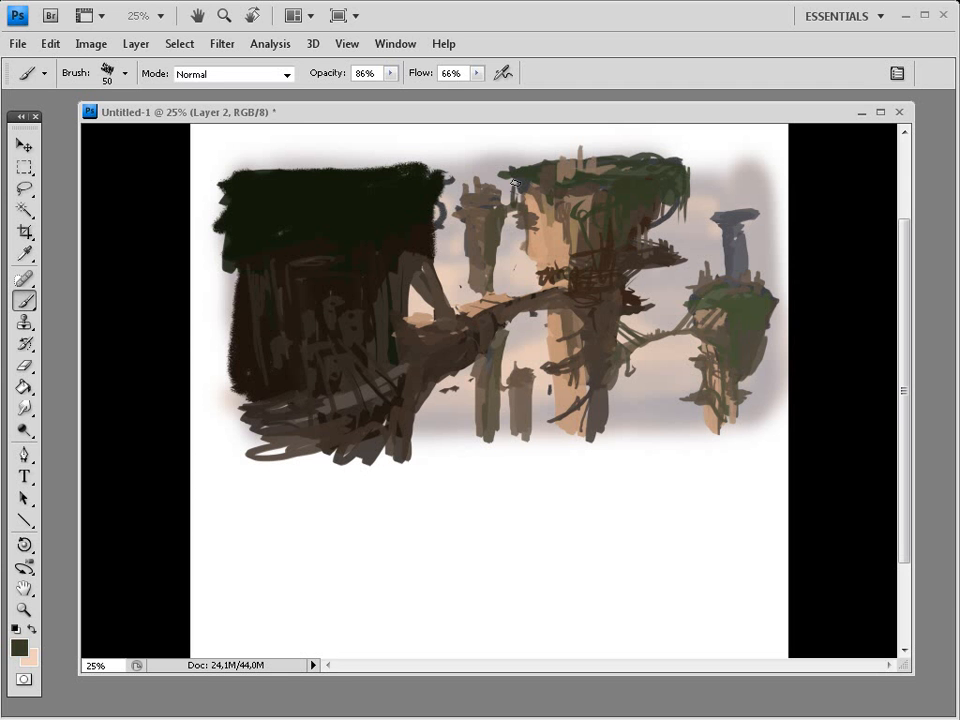
Shade the central tower's shaft with sampled brown tones and add brown strokes to the small ledge on its lower part
alt+click(546, 213)
drag(560, 222, 562, 260)
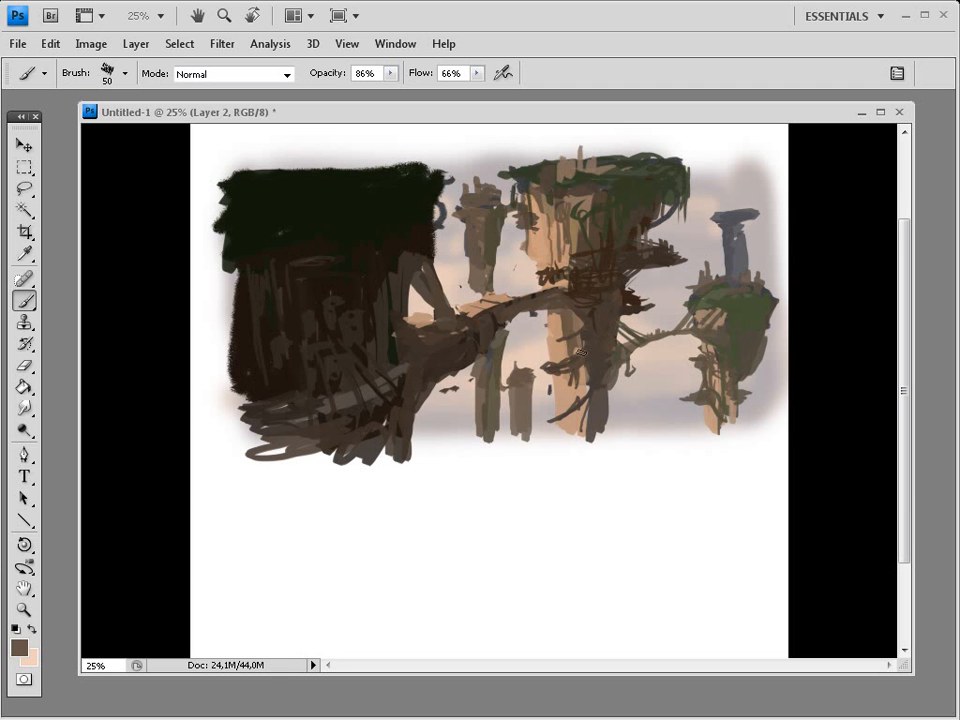
alt+click(569, 340)
alt+click(558, 381)
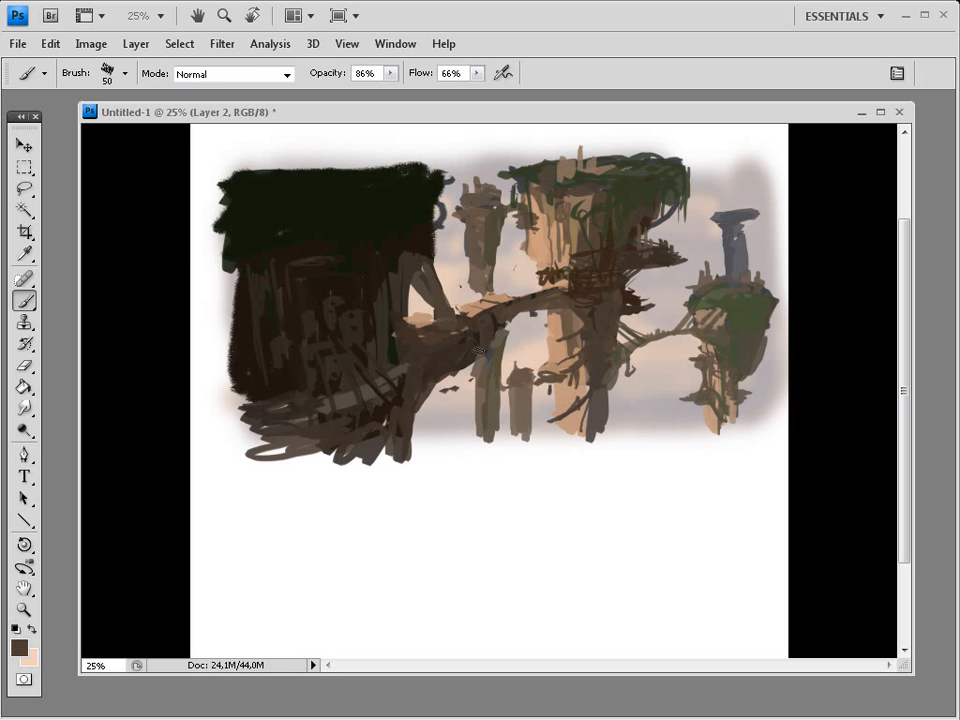
Erase the short distant pillar standing under the bridge beside the central tower
key(g)
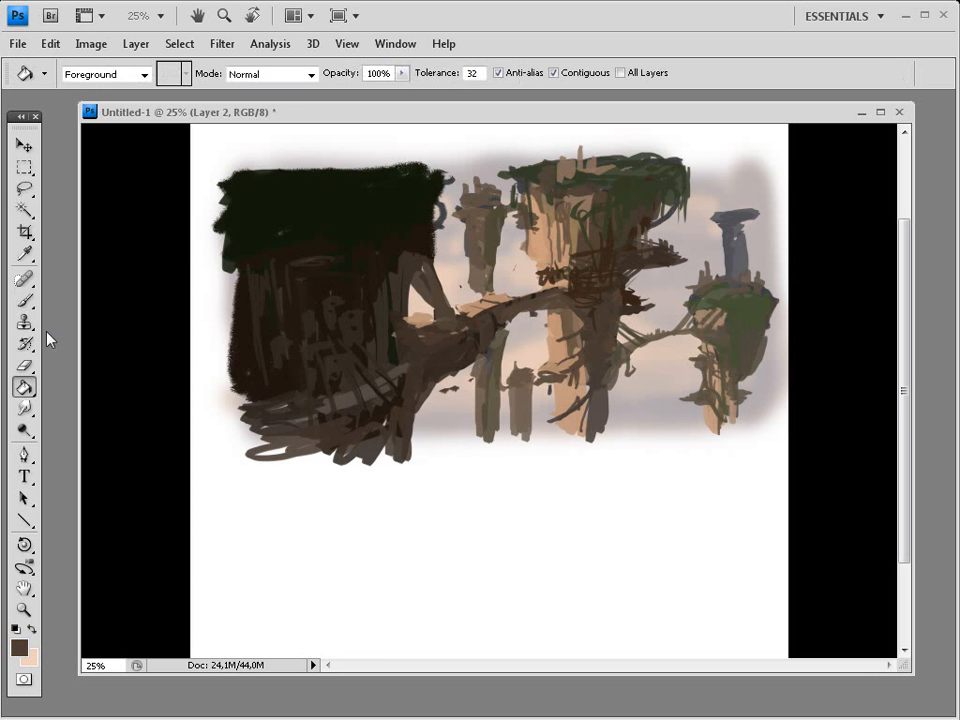
click(24, 365)
mouse_move(511, 356)
mouse_down()
mouse_move(526, 429)
mouse_move(516, 360)
mouse_up()
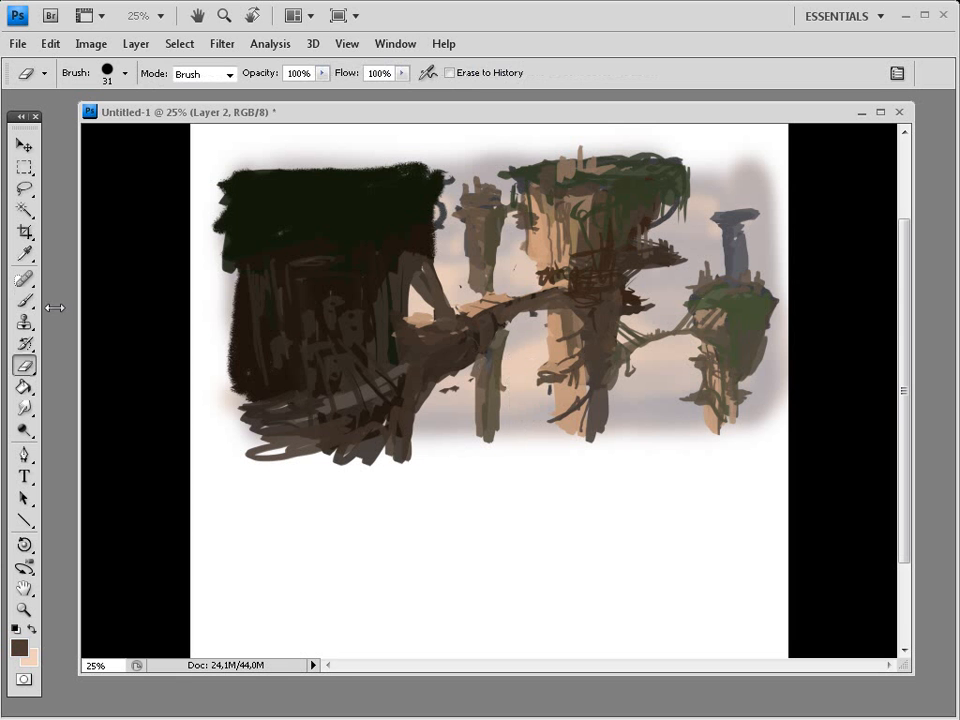
Widen the central tower's lower shaft with tan and brown strokes and extend its brown ledge toward the bridge side
key(b)
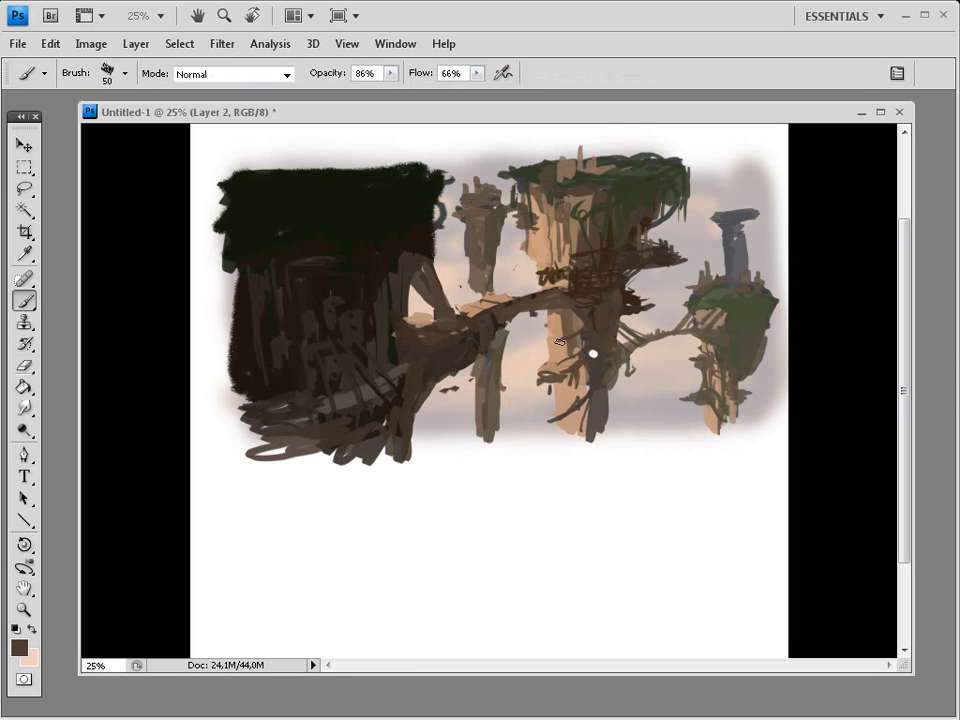
mouse_move(524, 389)
mouse_down()
mouse_move(541, 388)
mouse_move(519, 386)
mouse_up()
alt+click(558, 325)
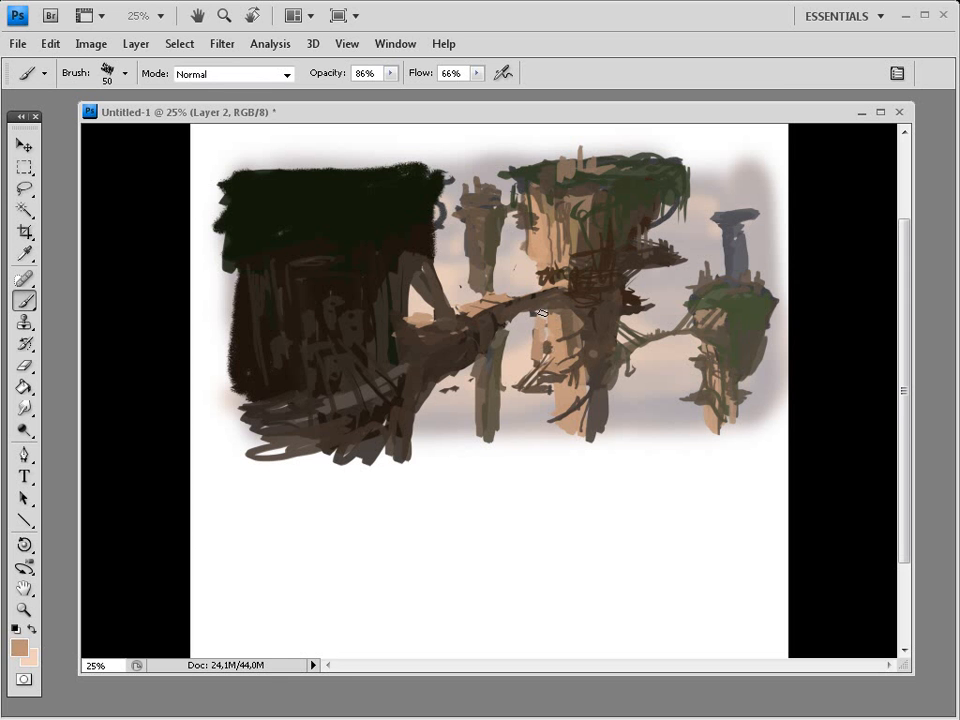
alt+click(552, 347)
drag(553, 346, 546, 370)
Erase a small opening in the central tower's lower shaft and extend the shaft's base downward with tan strokes
key(e)
drag(549, 375, 548, 357)
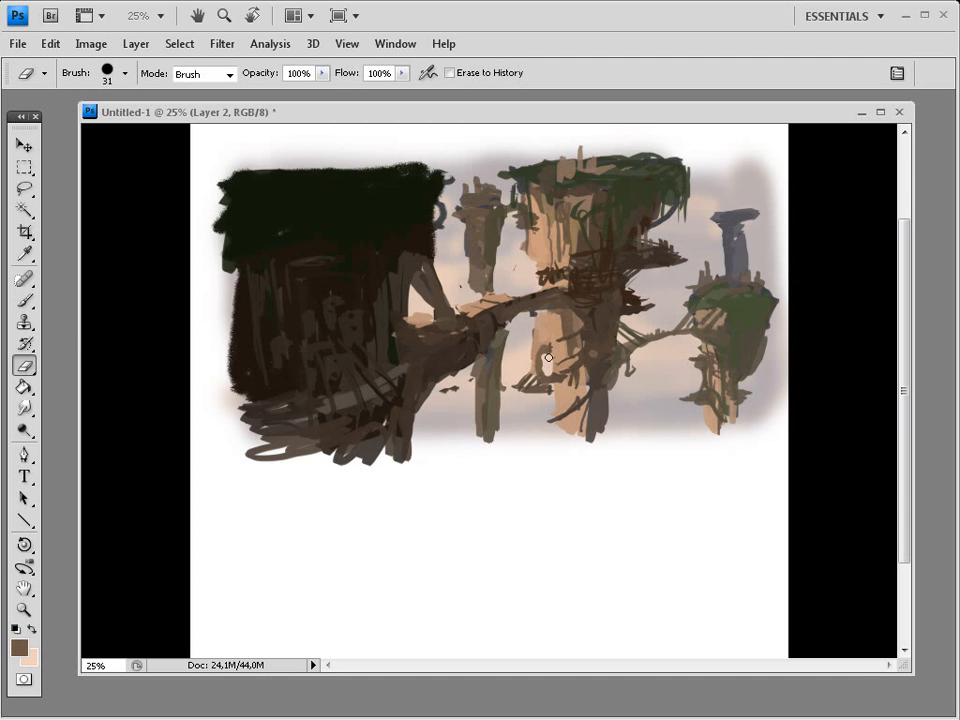
key(b)
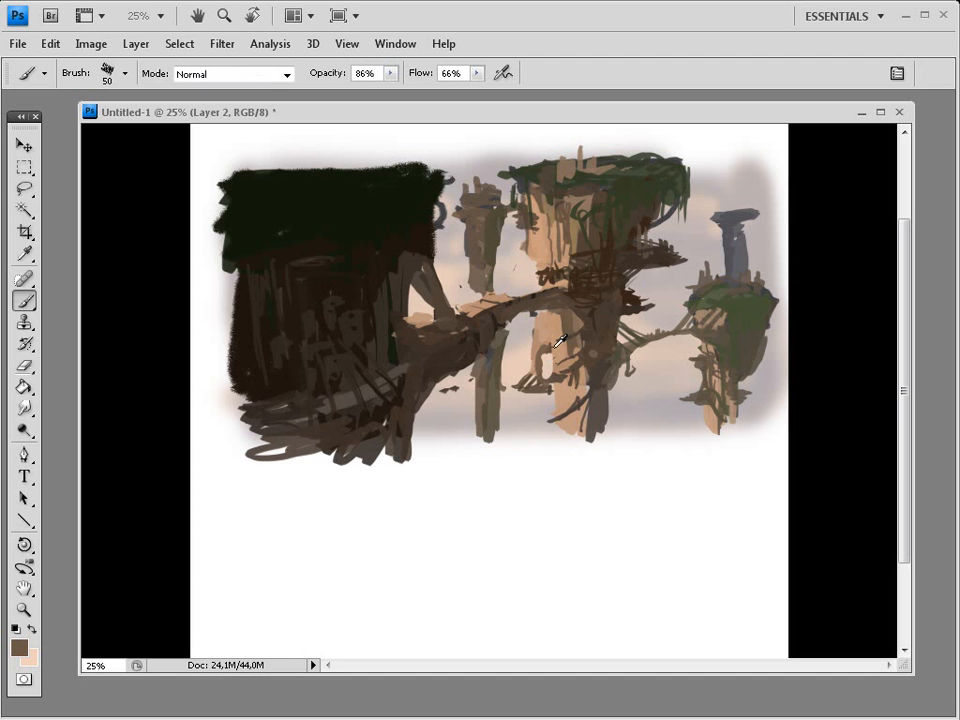
drag(540, 356, 536, 377)
mouse_move(530, 393)
mouse_down()
mouse_move(575, 393)
mouse_move(559, 439)
mouse_up()
alt+click(576, 394)
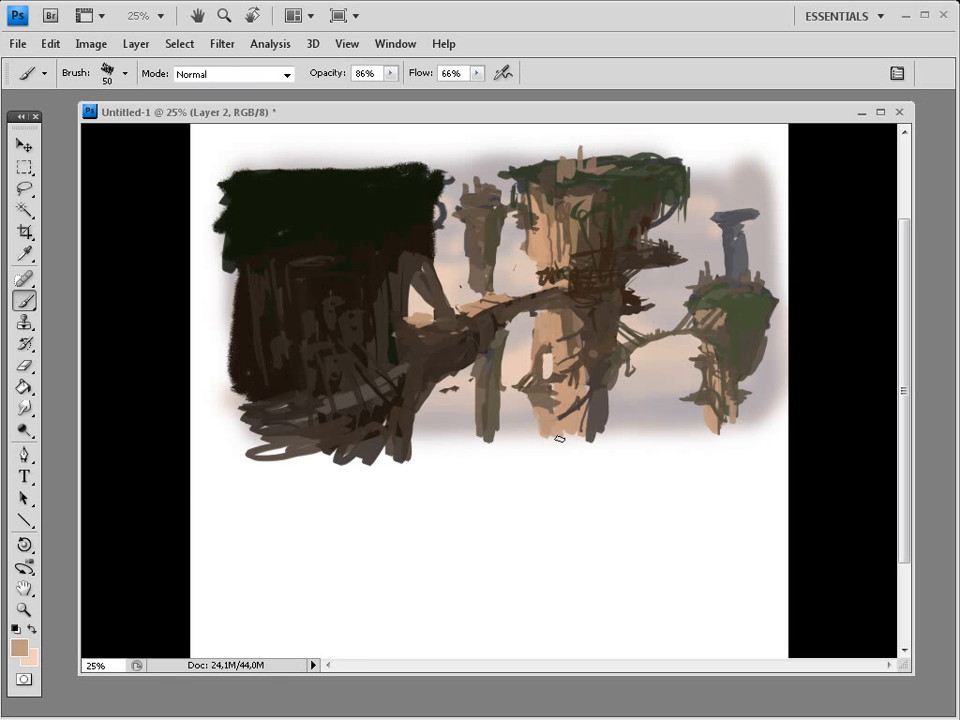
Build up the ledge around the central tower's lower shaft with sampled brown and tan strokes
alt+click(520, 398)
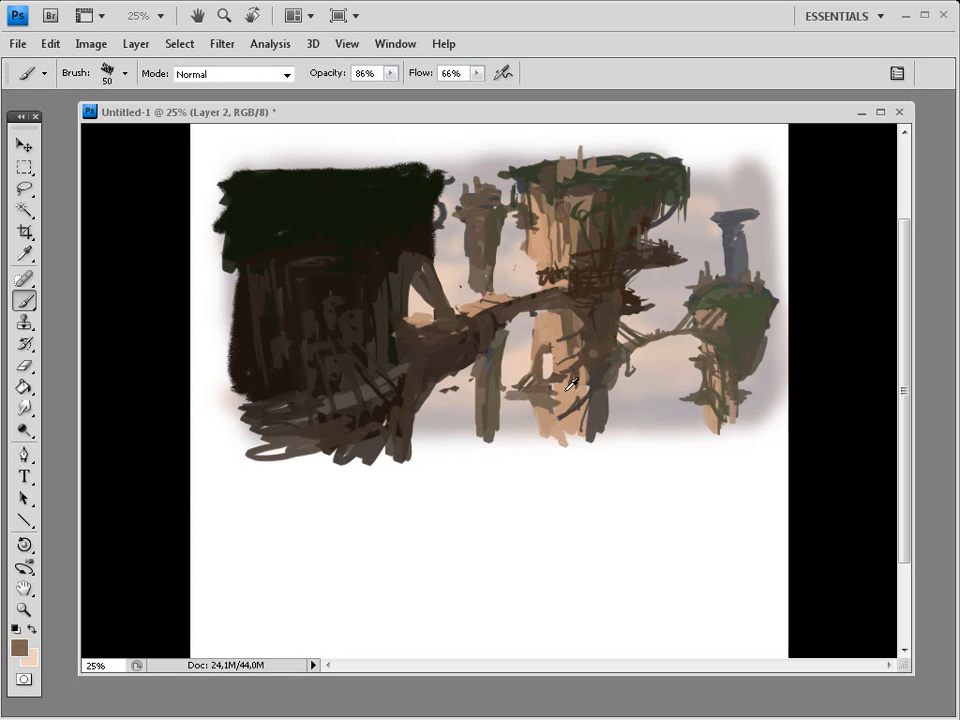
alt+click(528, 390)
mouse_move(528, 390)
mouse_down()
mouse_move(572, 369)
mouse_move(542, 396)
mouse_up()
alt+click(575, 368)
alt+click(524, 384)
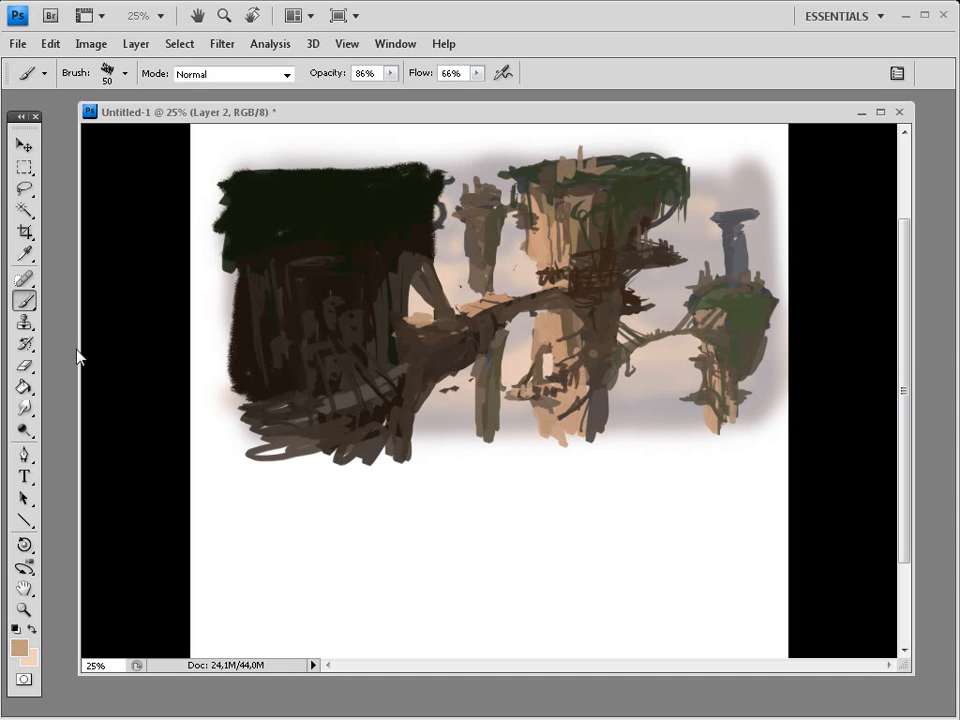
Erase along the thin pillar under the bridge to make it narrower
key(e)
mouse_move(501, 377)
mouse_down()
mouse_move(500, 432)
mouse_move(497, 366)
mouse_up()
Paint dark brown beams and shadows across the central tower's lower ledge and down the shaft beneath it
key(b)
drag(576, 396, 603, 388)
alt+click(519, 401)
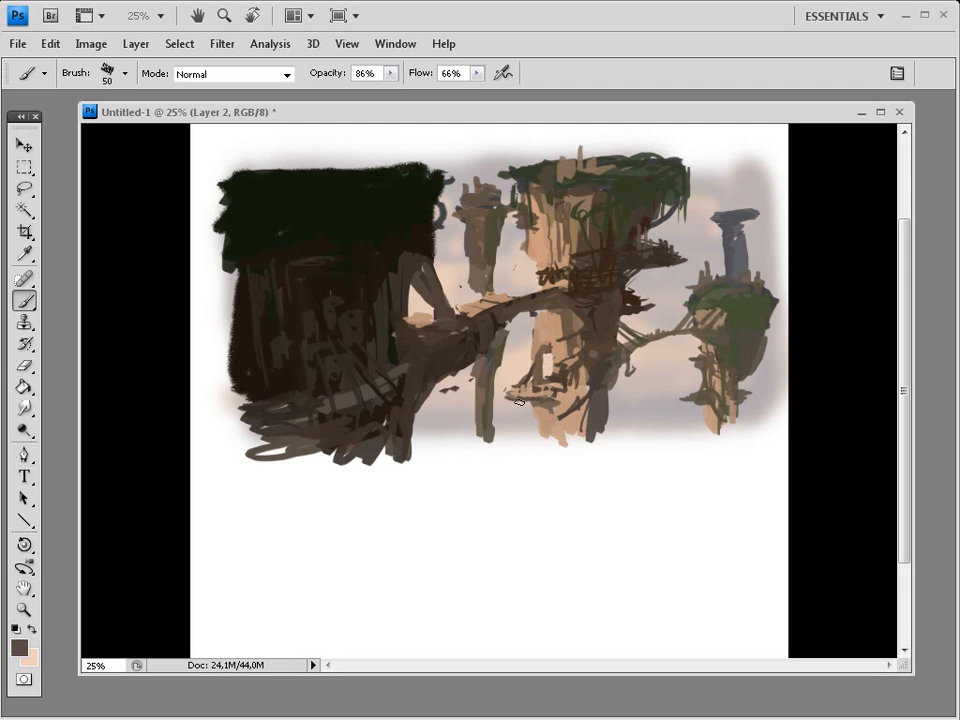
drag(519, 401, 563, 394)
drag(510, 396, 558, 398)
drag(561, 395, 586, 421)
alt+click(578, 412)
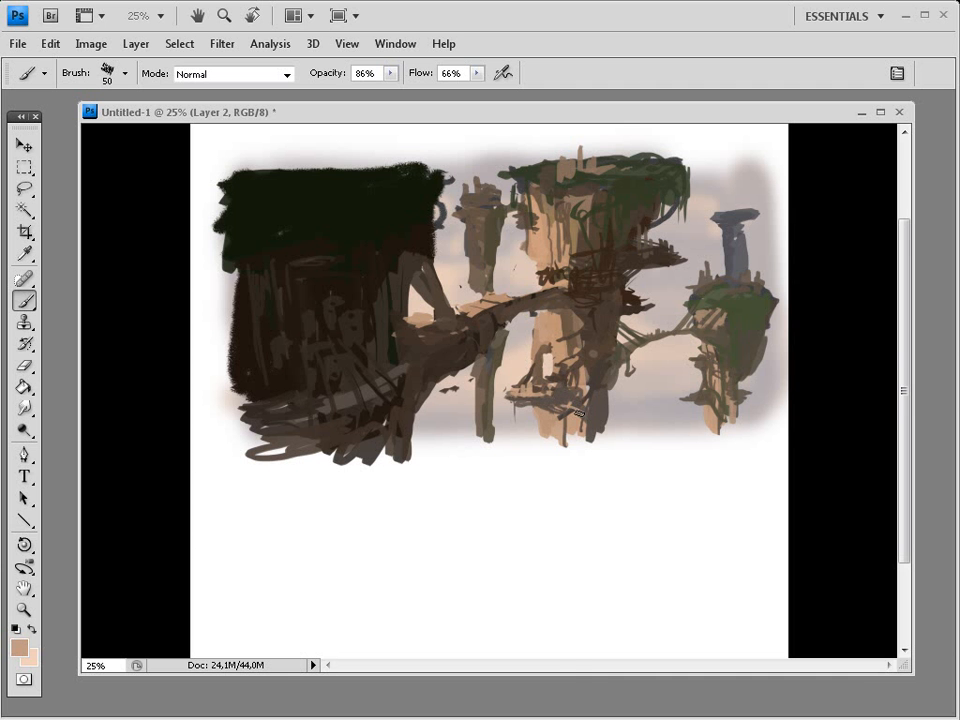
Touch up the central tower's shaft and the bridge-side end of its platform with colors sampled from the painting
alt+click(577, 323)
alt+click(560, 336)
alt+click(596, 270)
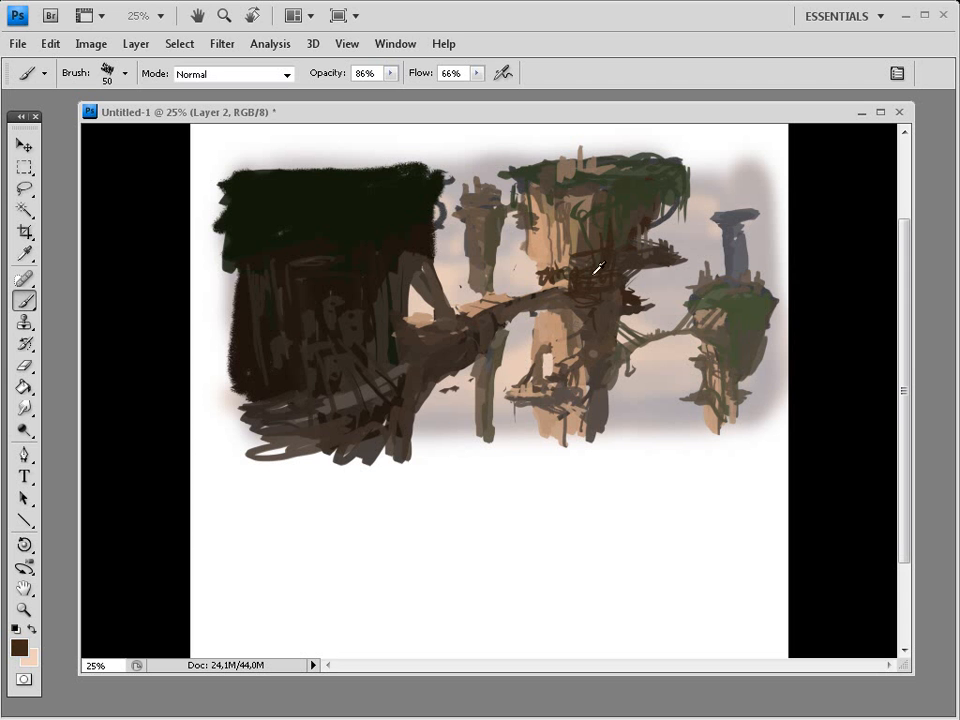
alt+click(541, 274)
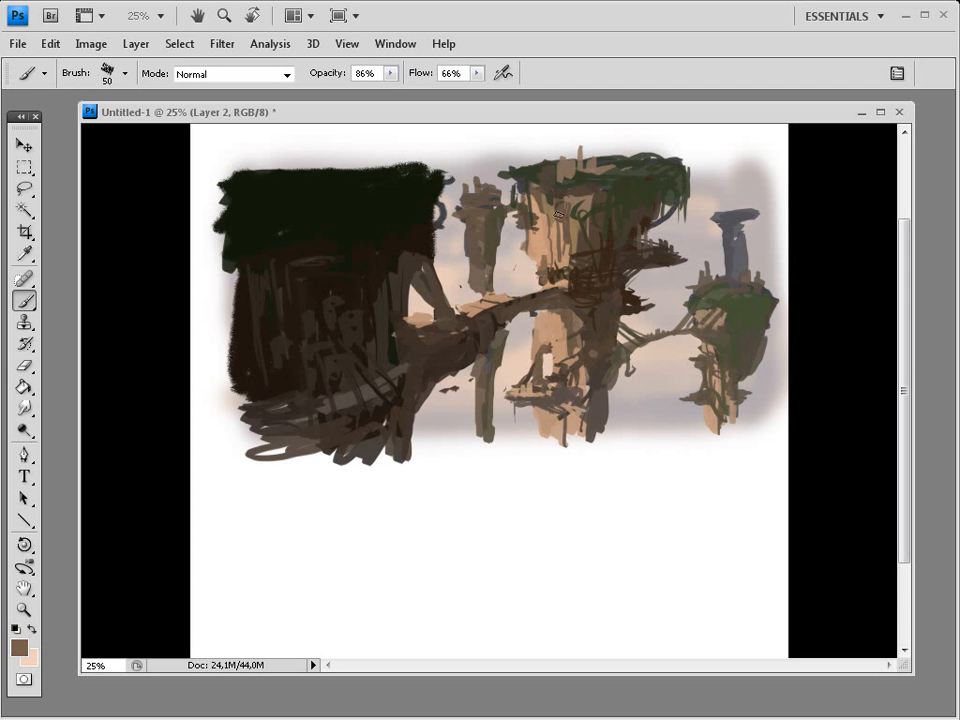
Paint near-black brown strokes over the lower foreground cliff and down from the near end of the bridge
alt+click(353, 364)
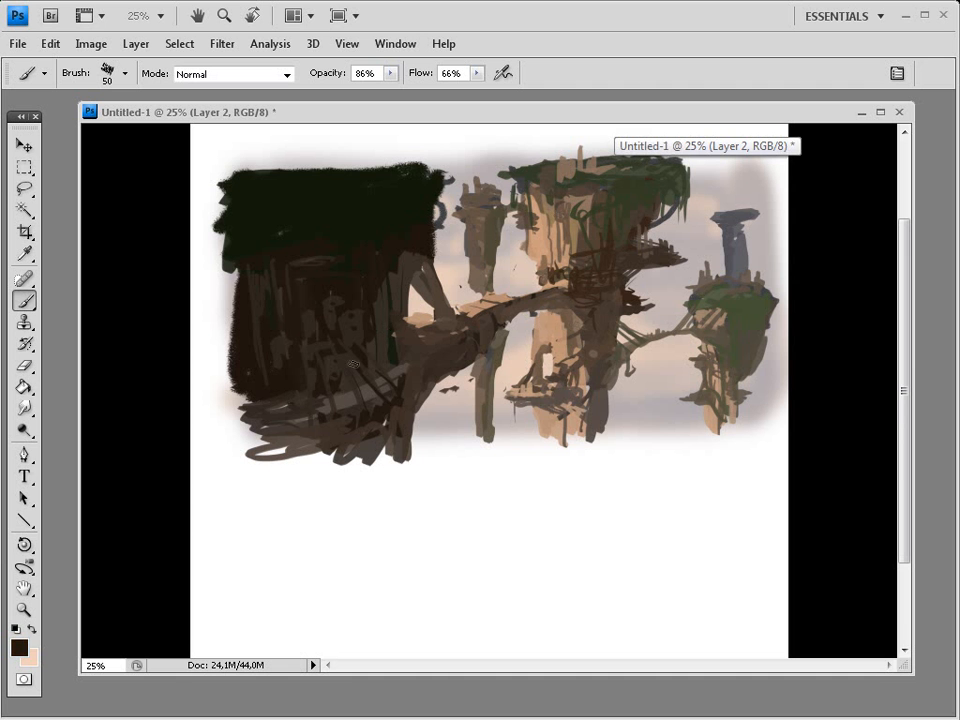
drag(353, 364, 370, 412)
mouse_move(442, 347)
mouse_down()
mouse_move(421, 376)
mouse_move(397, 452)
mouse_up()
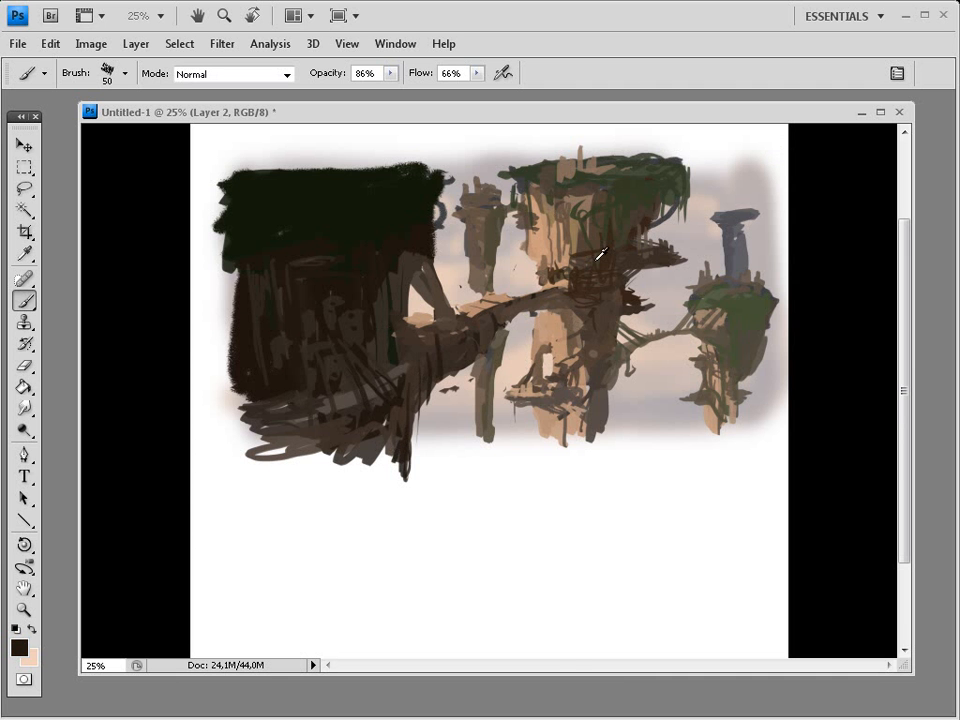
Paint dark vertical cracks on the central tower's upper shaft and cover its top with broader green foliage strokes
alt+click(567, 277)
drag(535, 231, 546, 271)
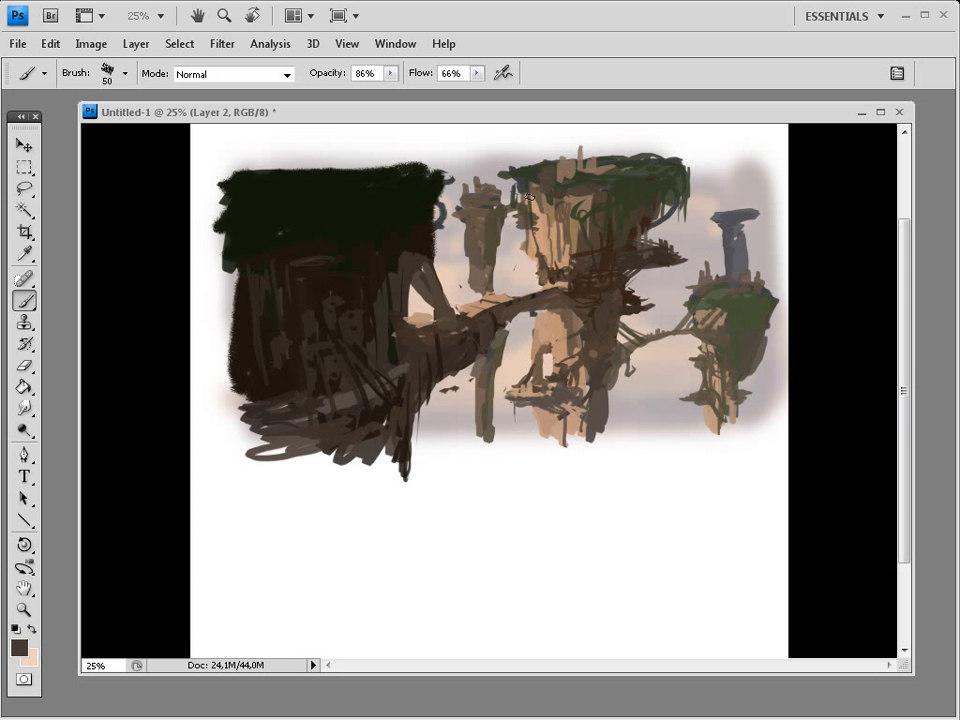
alt+click(569, 173)
drag(557, 170, 506, 166)
alt+click(648, 158)
mouse_move(610, 160)
mouse_down()
mouse_move(545, 157)
mouse_move(635, 150)
mouse_up()
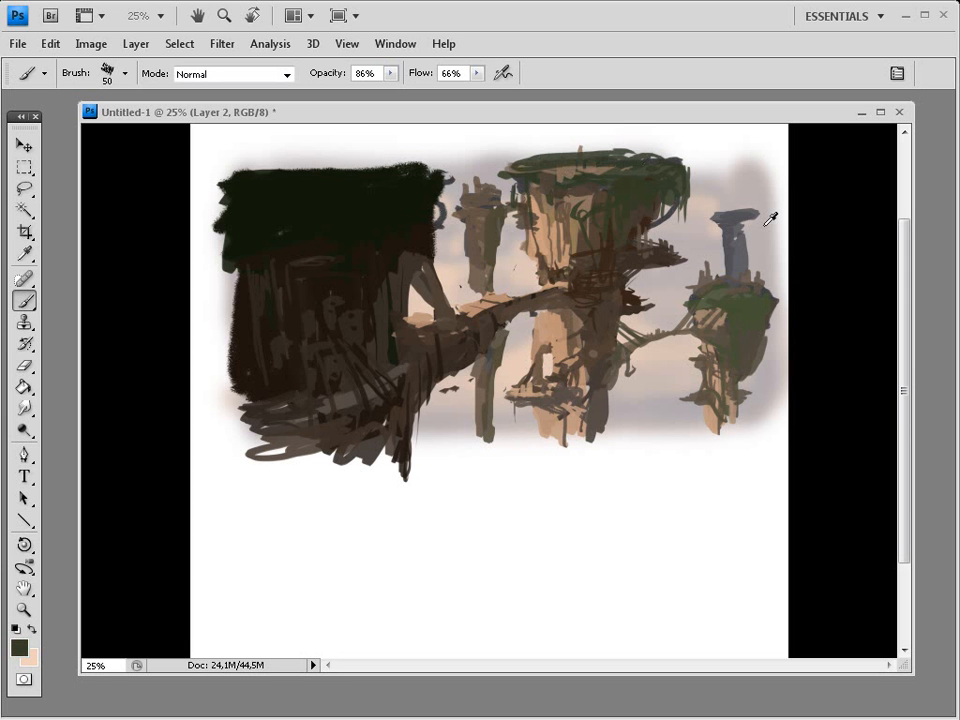
Add thin spires and rough edges to the distant blue-gray tower and set the foreground color to gray 5d5b56
alt+click(741, 264)
drag(714, 220, 742, 222)
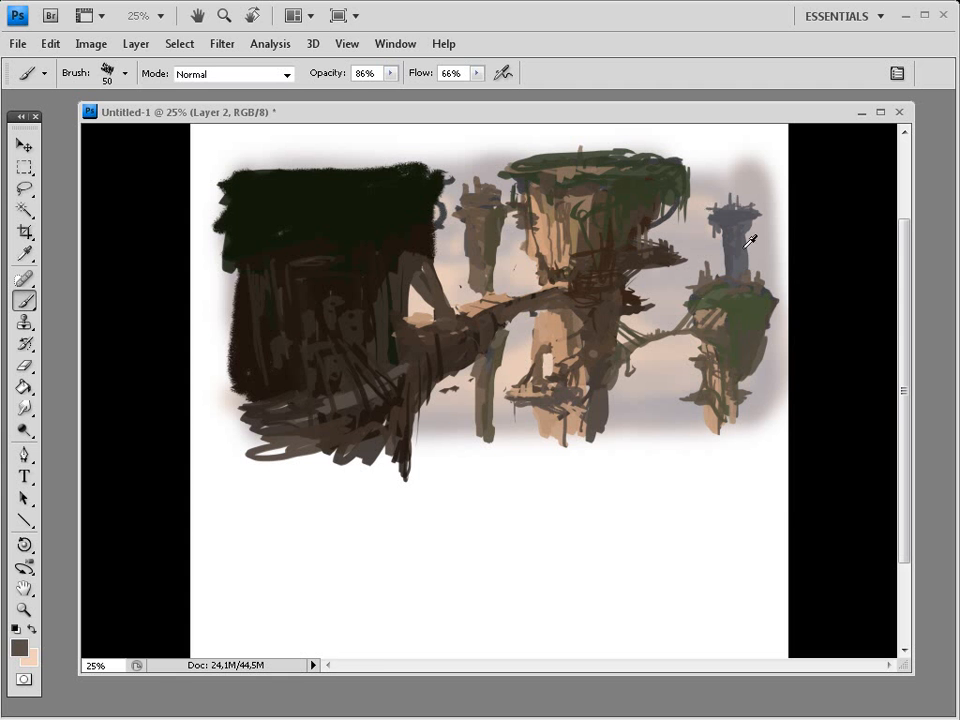
click(15, 647)
click(577, 584)
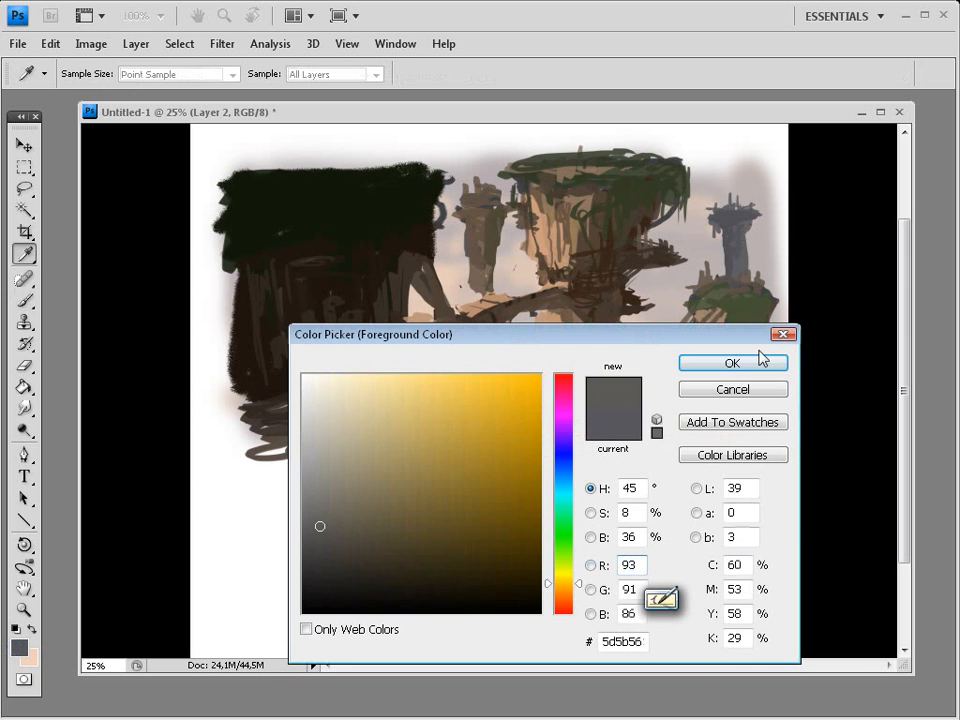
click(760, 360)
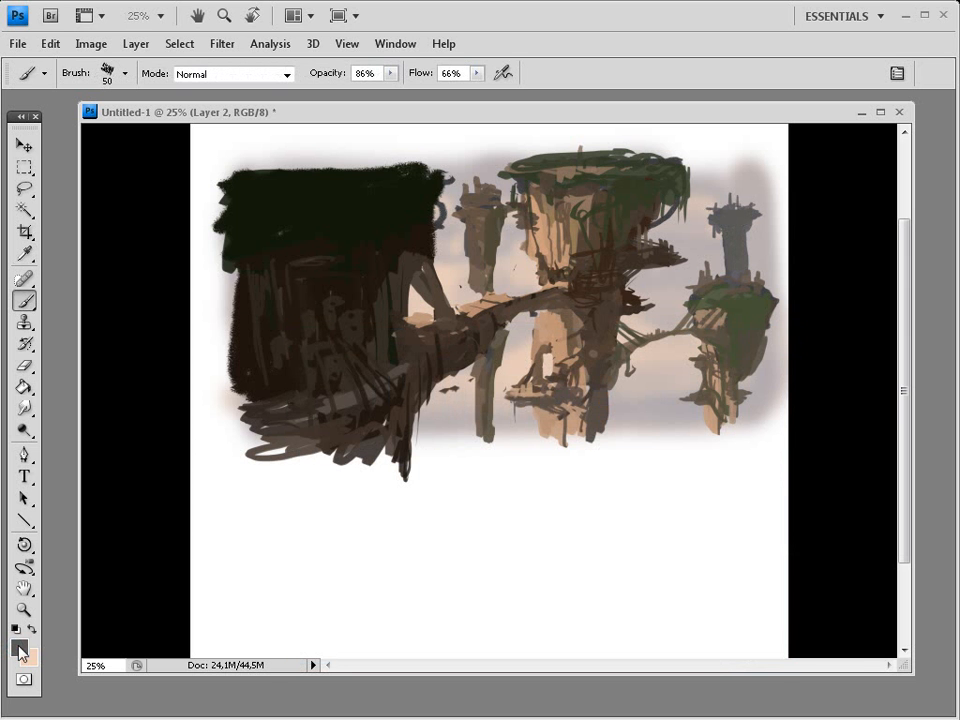
Set the foreground color to olive gray 7c7561 and paint the lit side of the distant tower with it
click(19, 650)
click(741, 270)
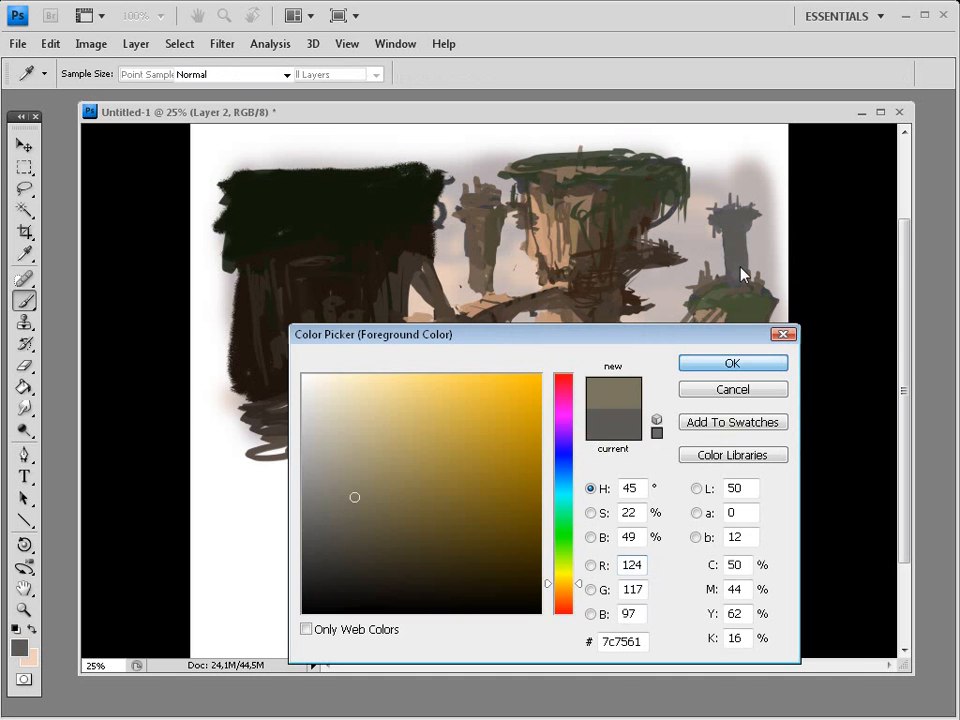
key(Return)
drag(720, 226, 738, 214)
alt+click(715, 215)
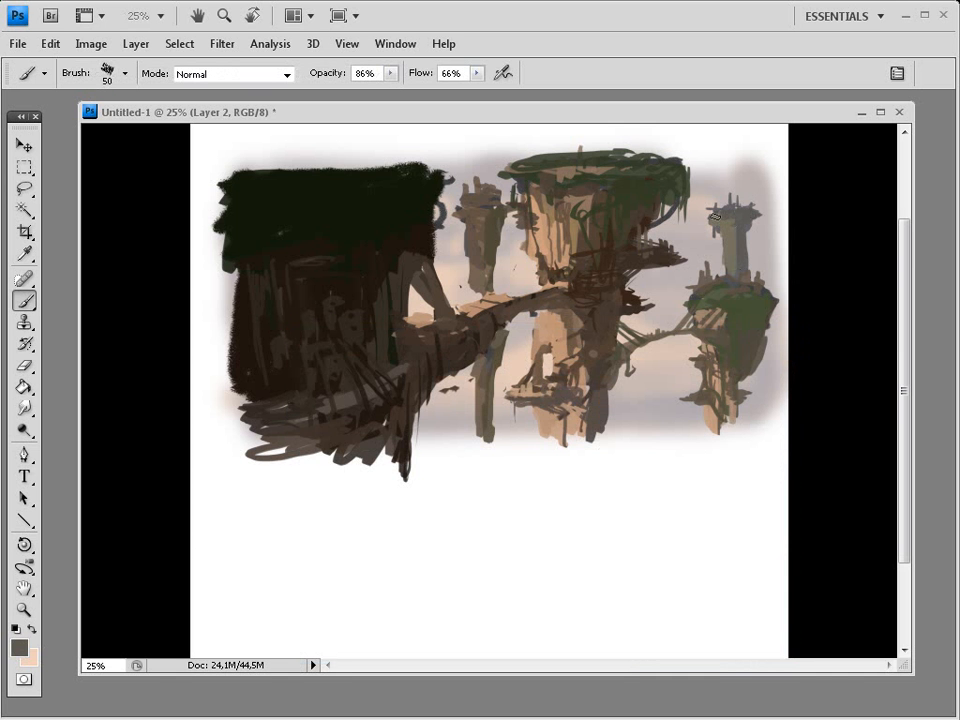
Erase the edges of the distant tower's shaft to narrow it and paint green over the lower stem of the island in front
key(e)
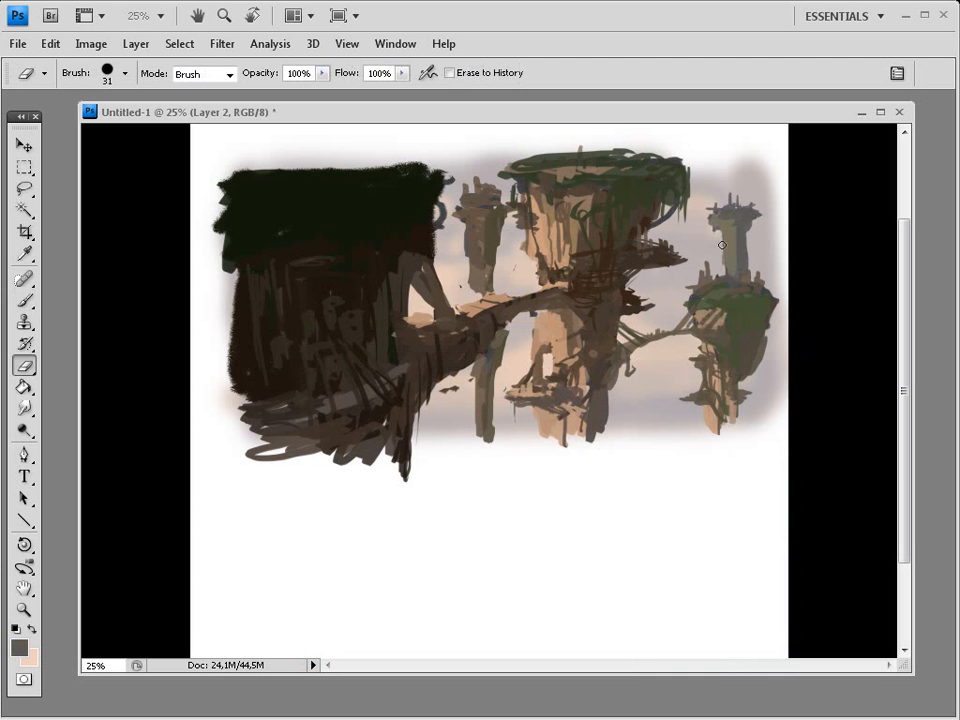
mouse_move(722, 245)
mouse_down()
mouse_move(725, 268)
mouse_move(747, 266)
mouse_move(724, 252)
mouse_up()
key(b)
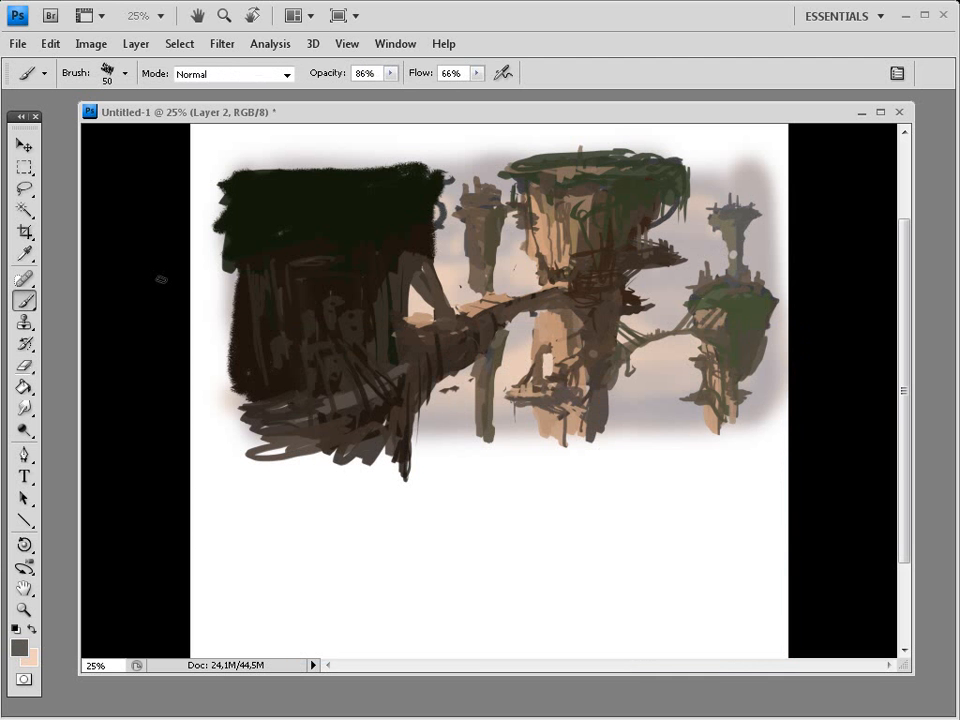
alt+click(736, 372)
drag(736, 372, 713, 429)
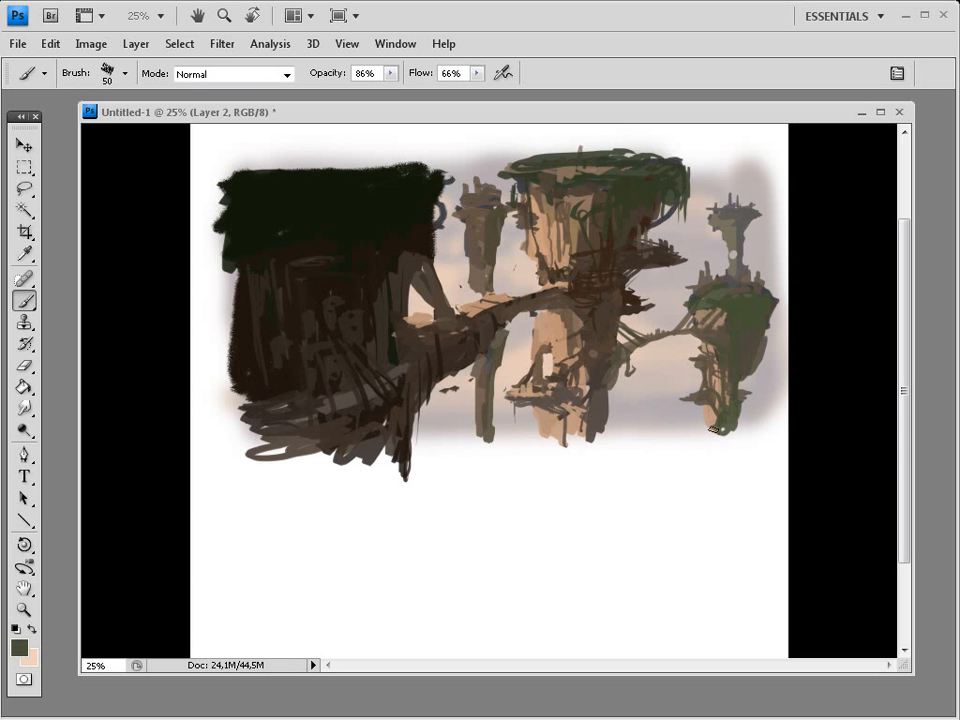
Darken the base of the foreground cliff with near-black strokes and repaint the foliage on the central tower's top in sampled green
alt+click(344, 424)
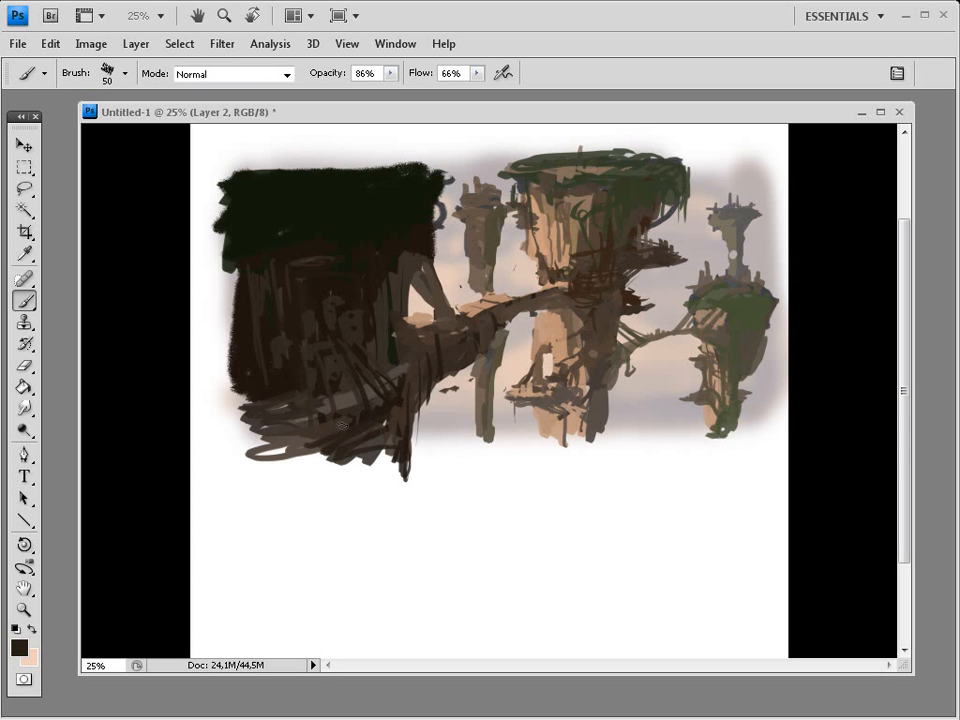
alt+click(657, 165)
drag(657, 165, 613, 158)
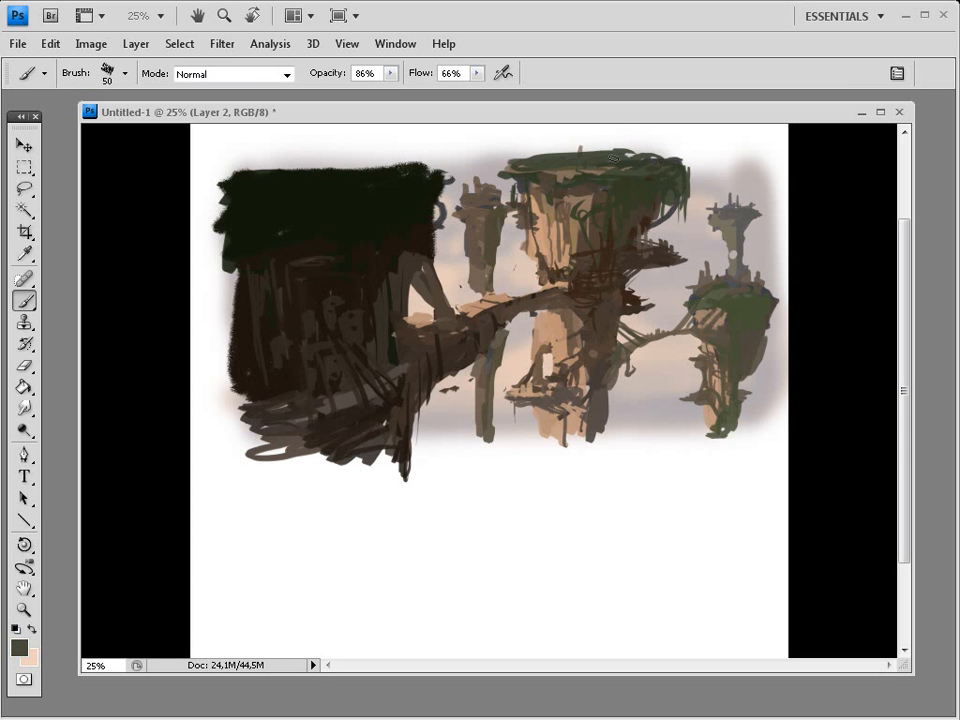
Crop the canvas to a wide rectangle around the painted scene, cutting off the empty area below it
click(25, 233)
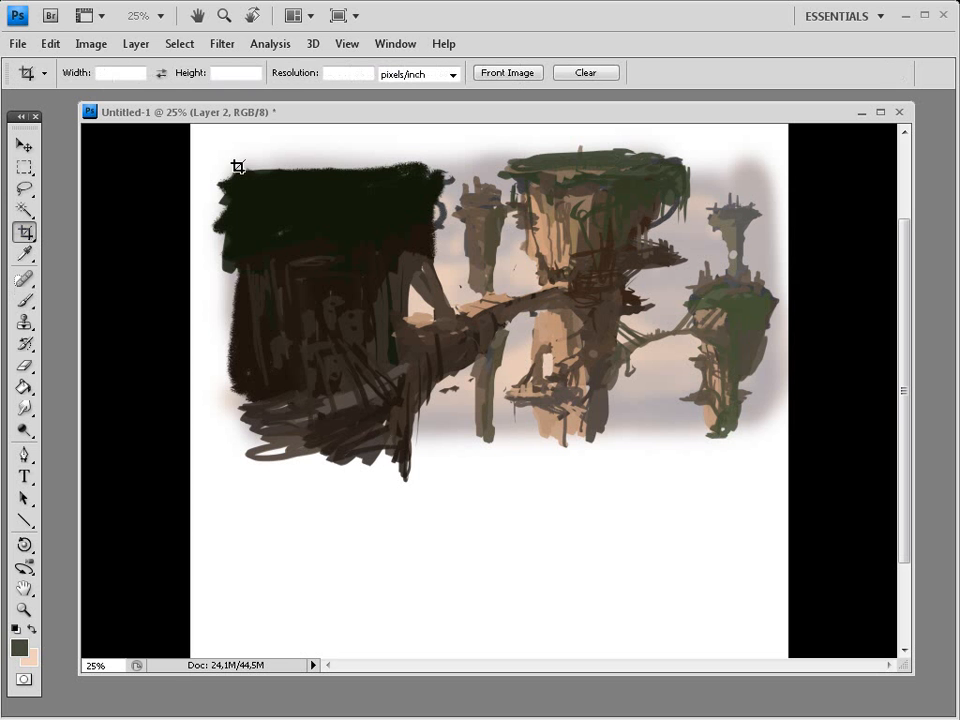
drag(232, 167, 767, 433)
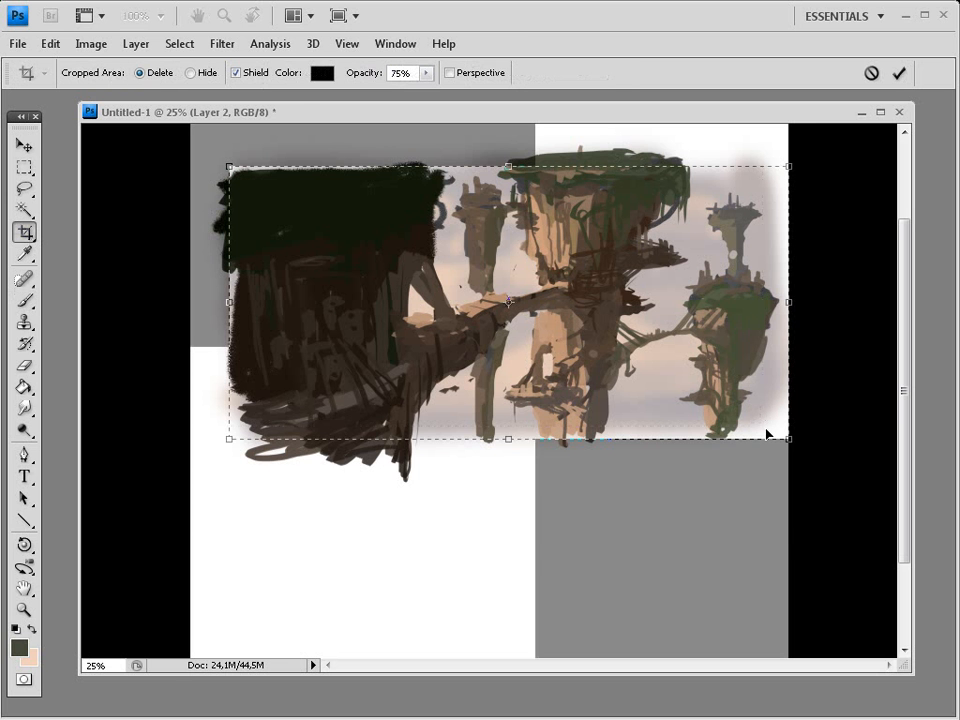
drag(516, 183, 512, 174)
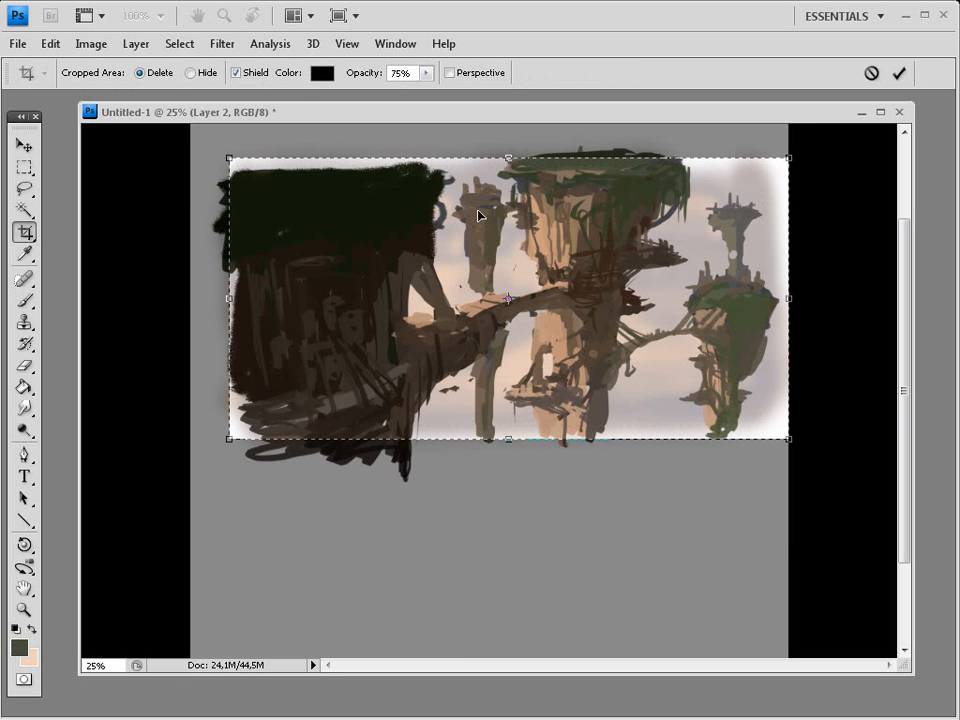
key(Return)
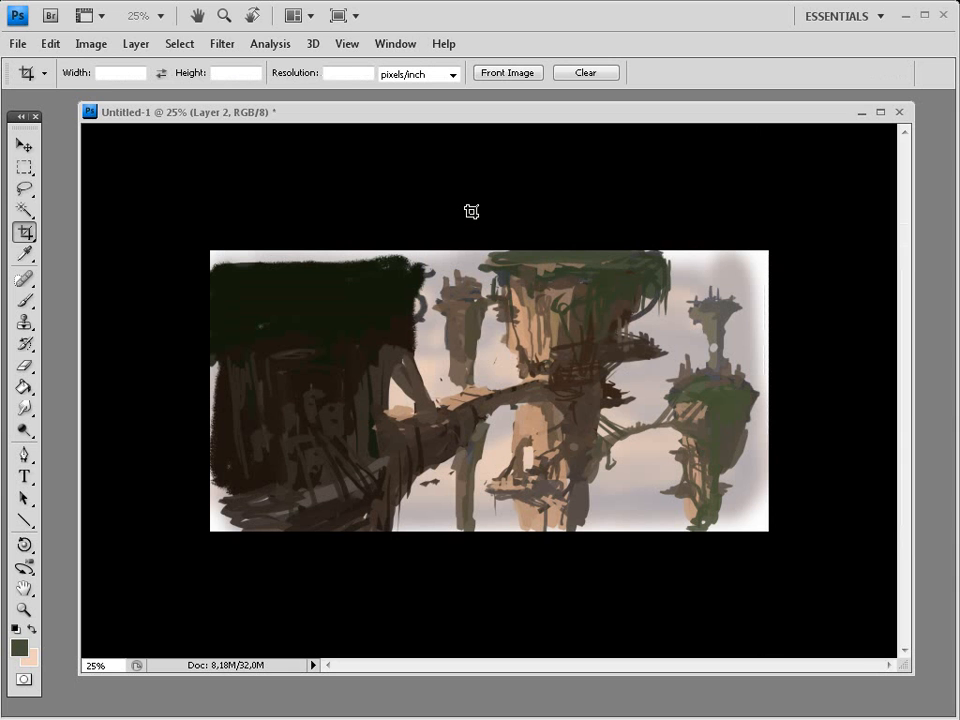
Extend the foreground cliff to the canvas edges with sampled dark green on its top and dark brown down its outer side
click(26, 304)
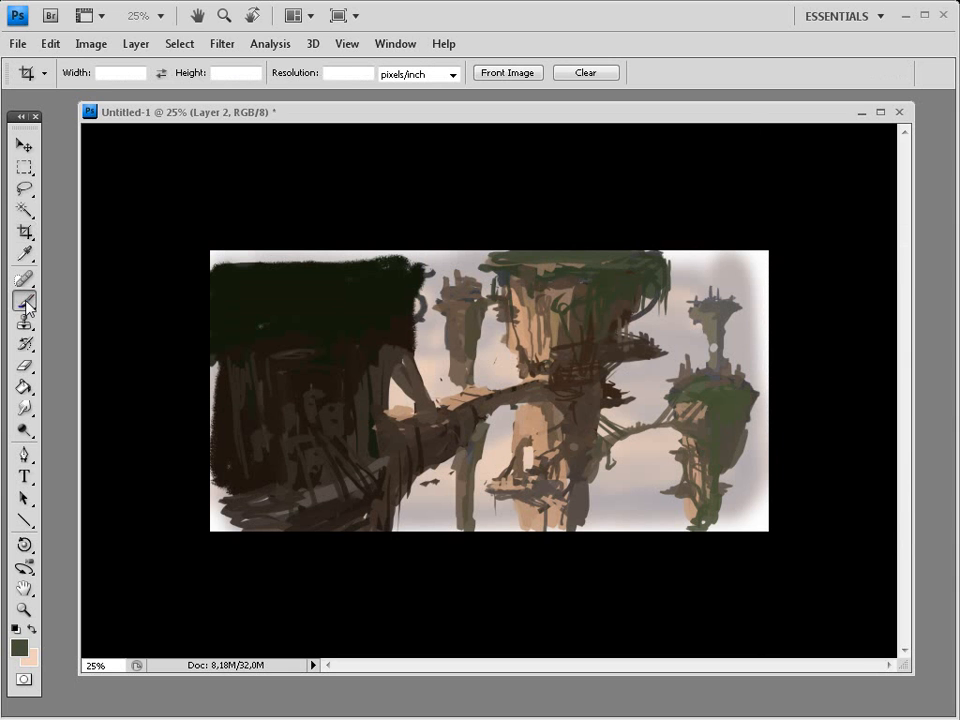
alt+click(374, 276)
drag(385, 262, 232, 266)
mouse_move(365, 257)
mouse_down()
mouse_move(236, 255)
mouse_move(405, 256)
mouse_up()
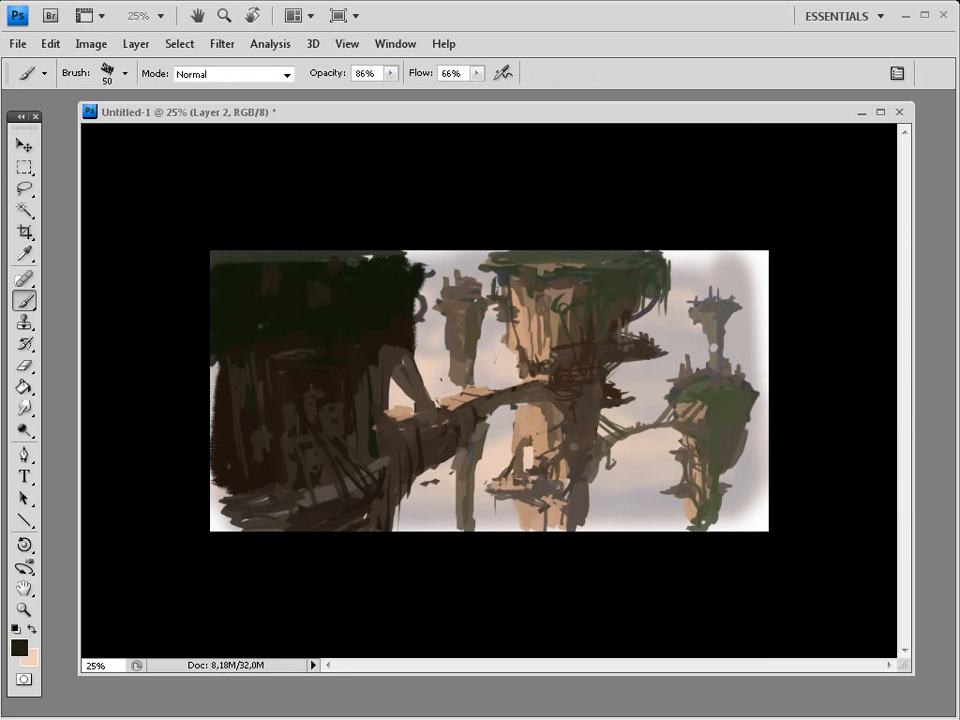
mouse_move(353, 262)
mouse_down()
mouse_move(394, 259)
mouse_move(337, 256)
mouse_up()
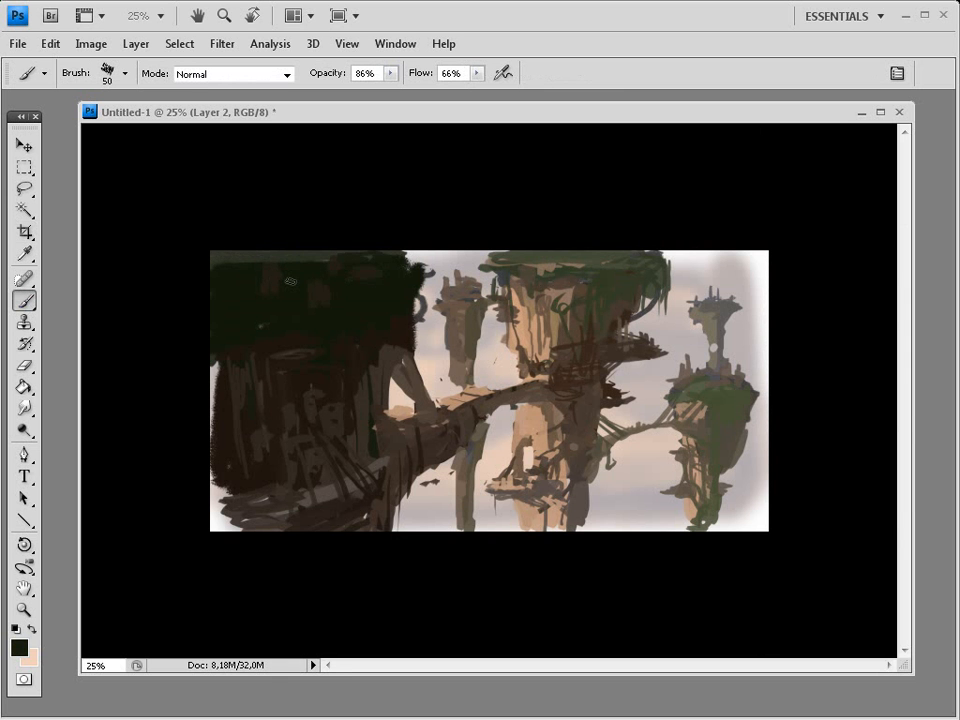
alt+click(236, 374)
drag(214, 364, 224, 535)
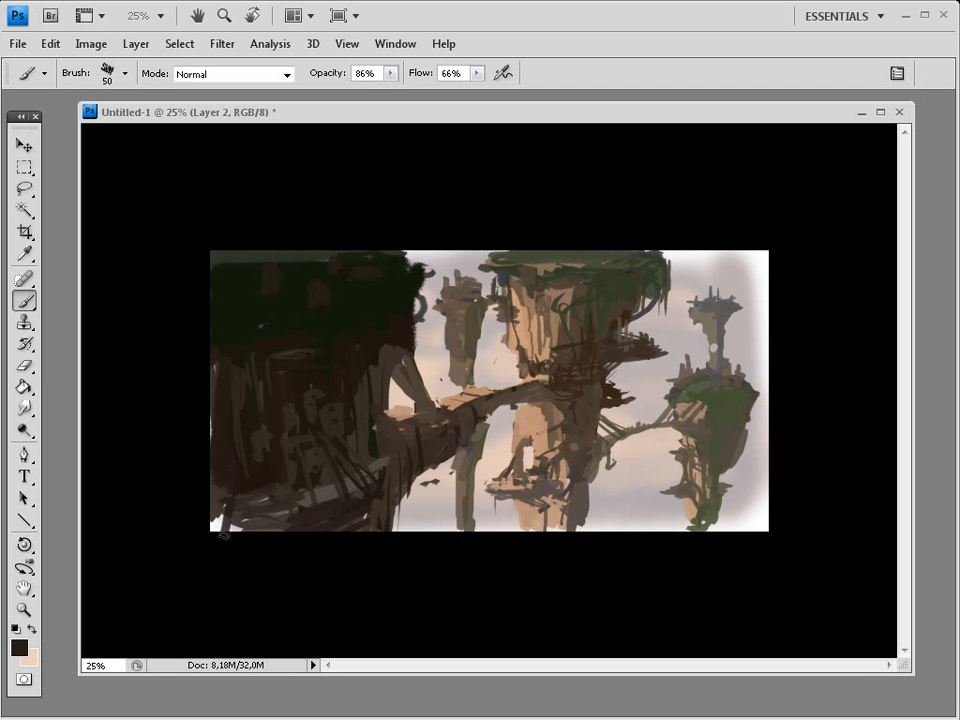
Enlarge the brush to 83 px, fill the foreground cliff's top with dark green and sample the bridge's dark brown
right_click(434, 384)
drag(503, 414, 533, 414)
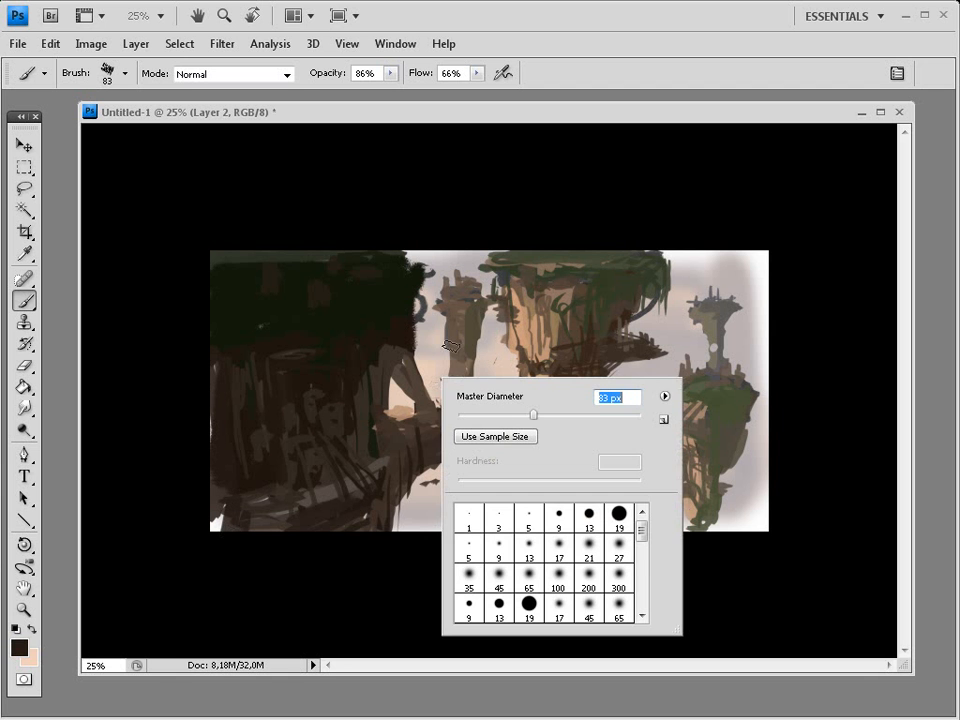
key(Return)
drag(222, 257, 301, 258)
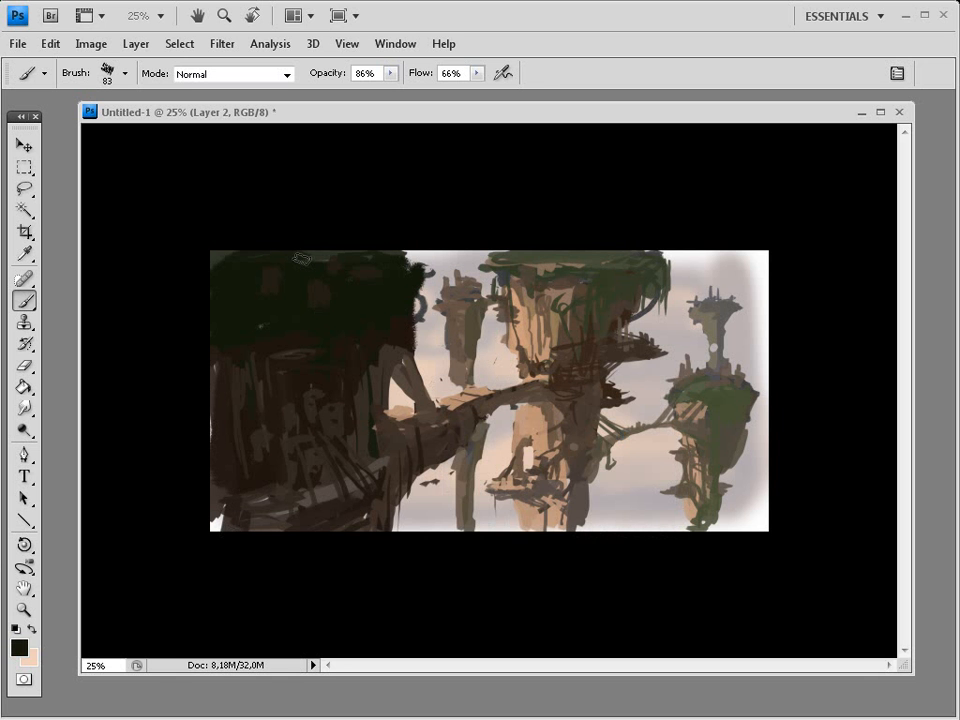
alt+click(430, 412)
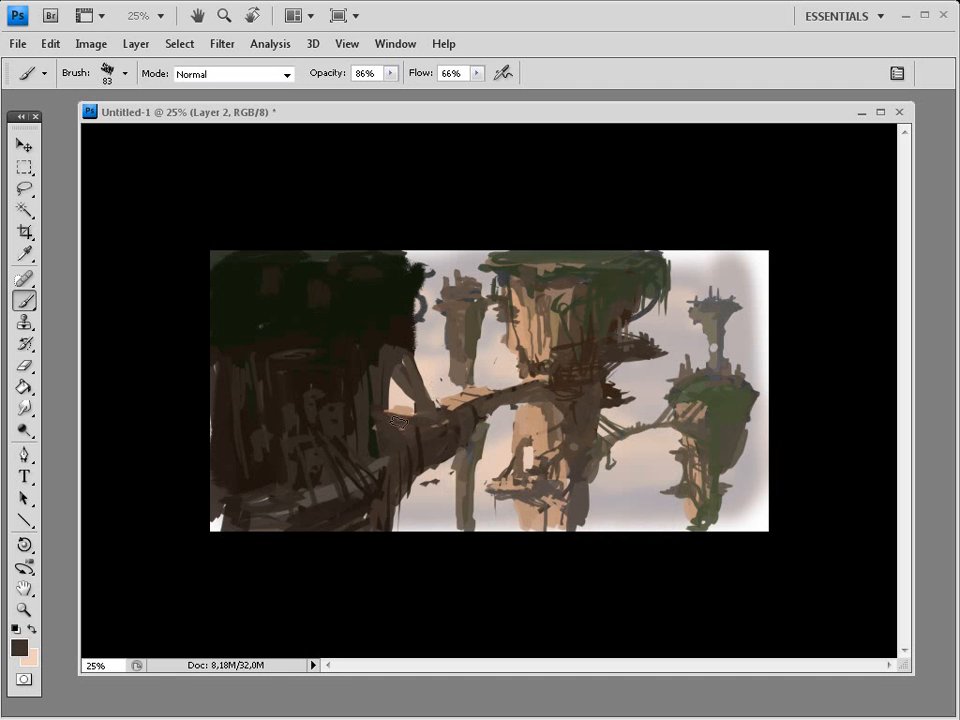
Paint sampled green on the top of the narrow tower behind the bridge and sampled light tan down its lit side
alt+click(561, 256)
alt+click(464, 337)
alt+click(450, 320)
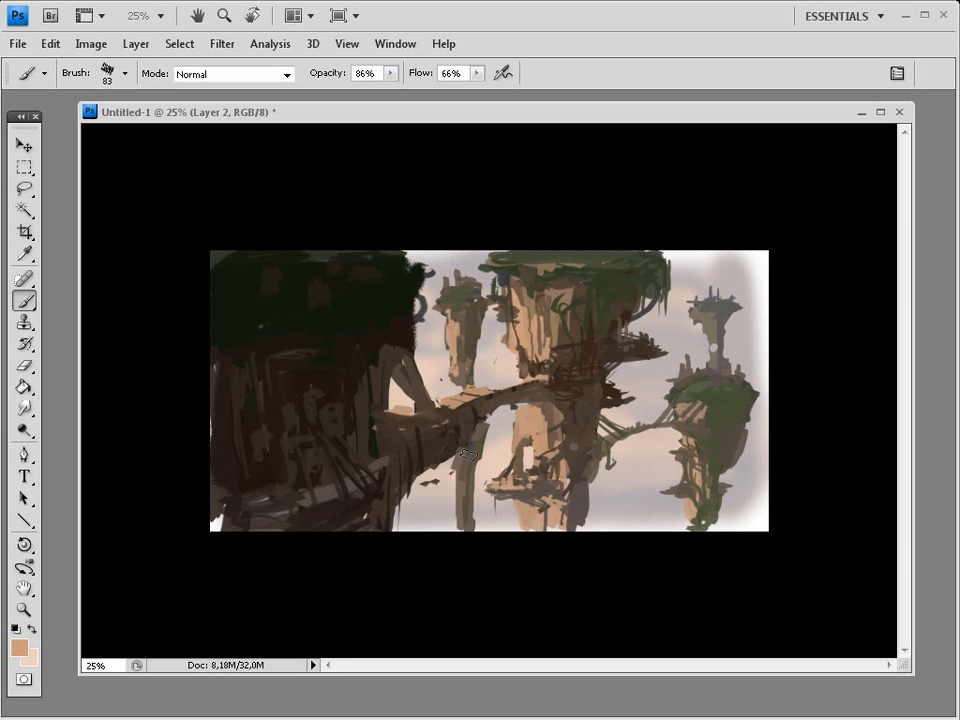
drag(462, 466, 459, 524)
Set the foreground color to dark brown 3d3229 and paint the central tower's shadow side down to the canvas's lower edge
alt+click(596, 368)
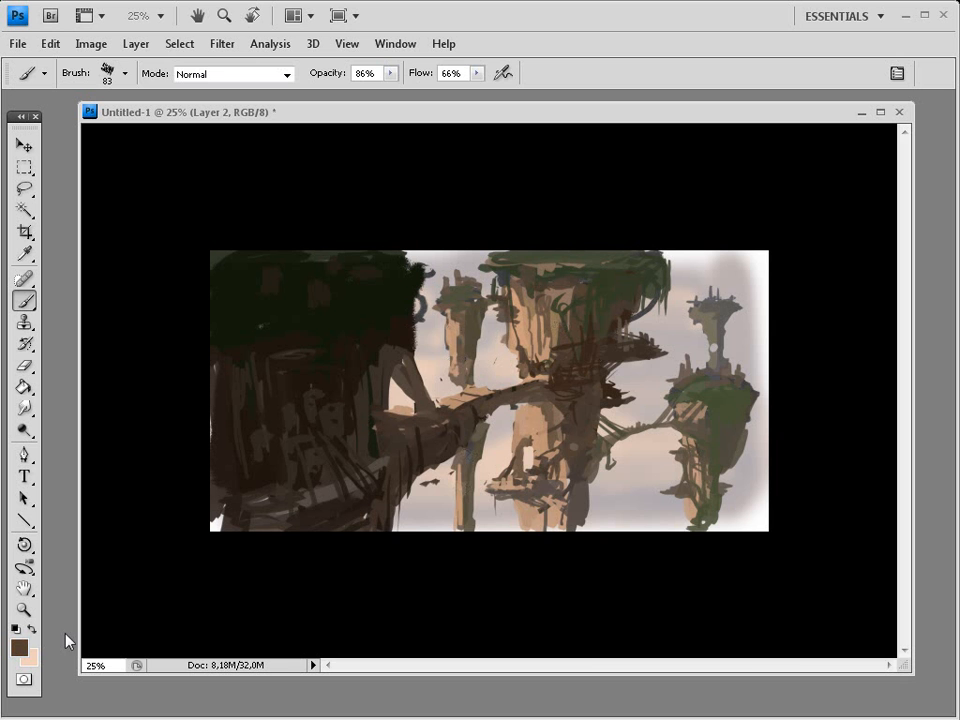
click(19, 647)
click(381, 556)
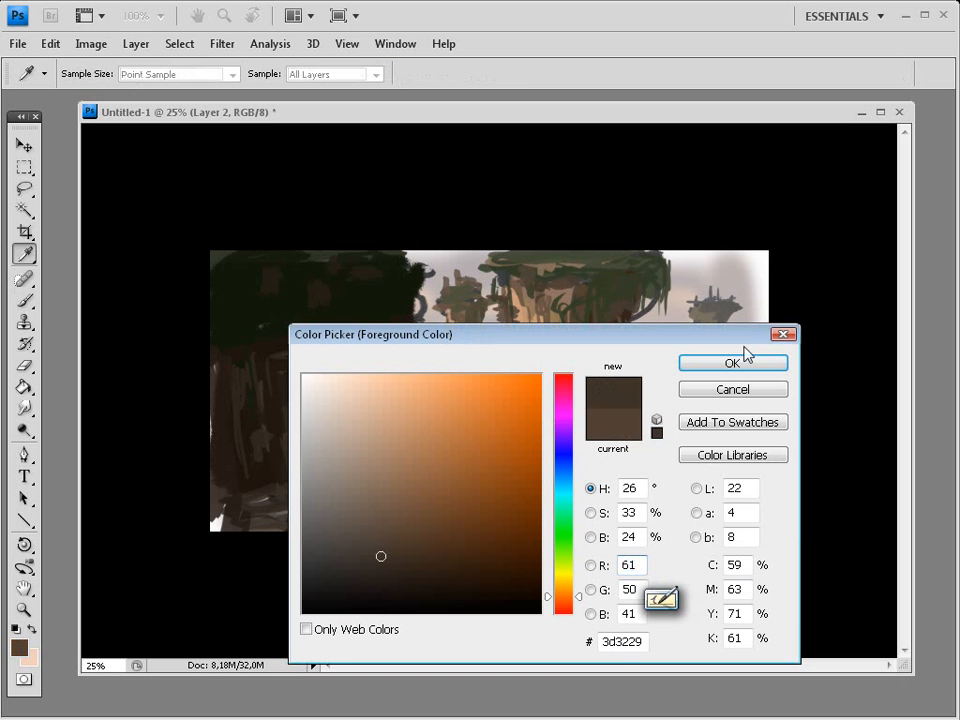
click(740, 362)
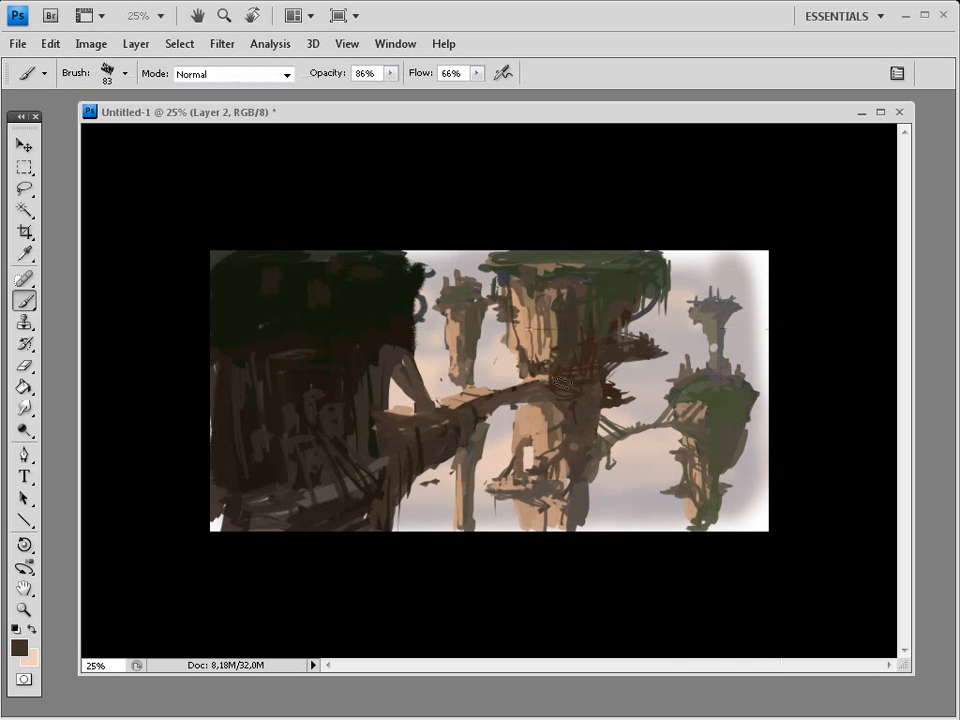
drag(562, 382, 570, 373)
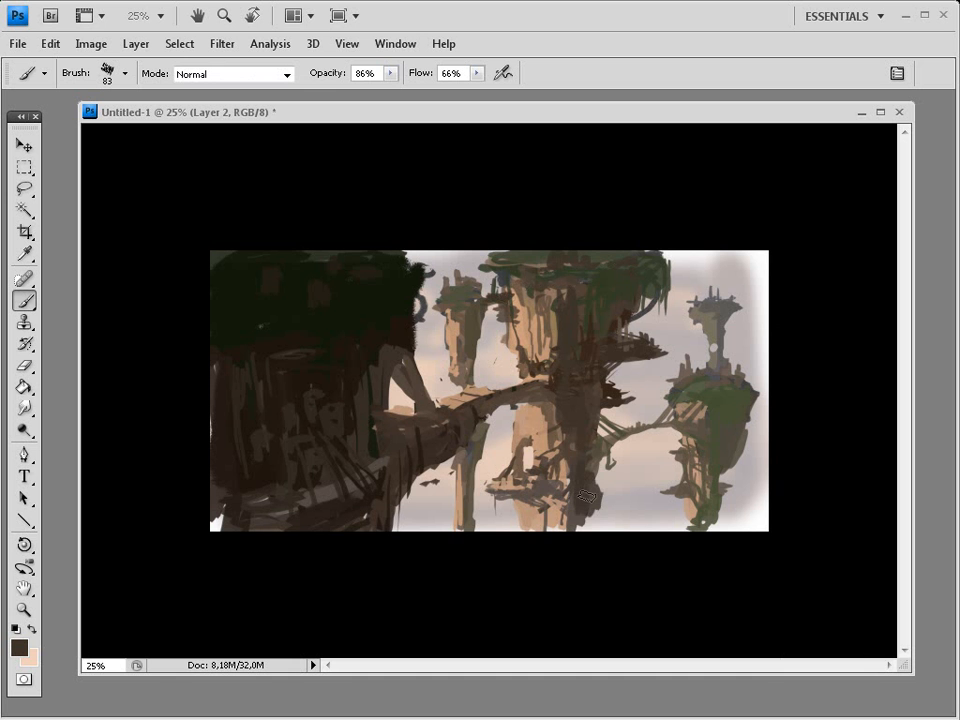
drag(587, 497, 588, 546)
Increase the contrast of the sky on Layer 3 with Levels, raising the black input and lowering the white input to 227
key(ctrl+l)
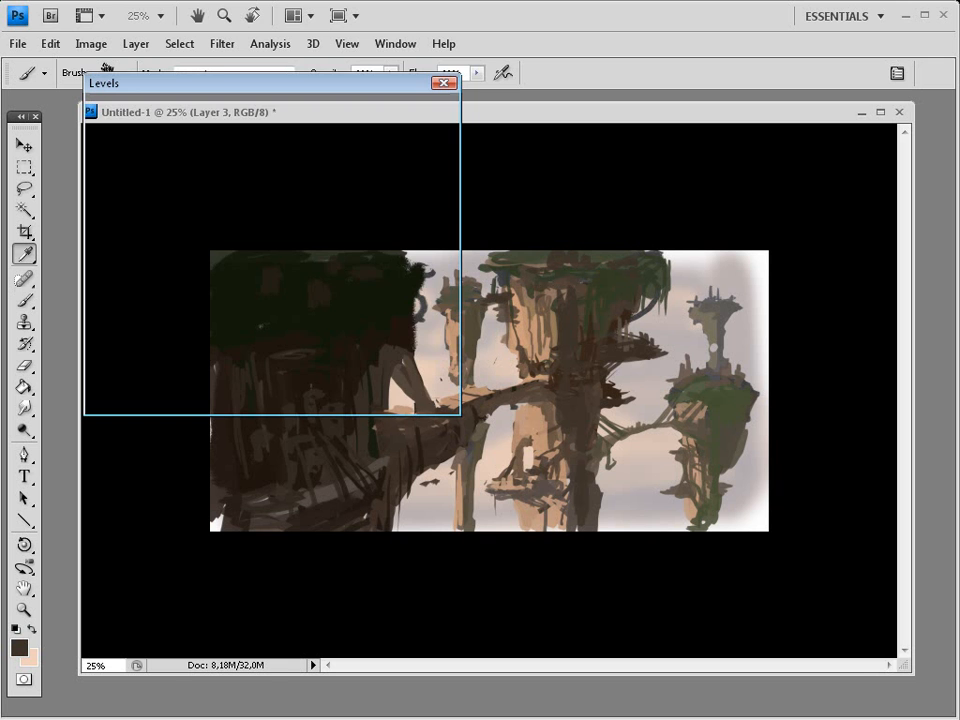
drag(110, 287, 147, 287)
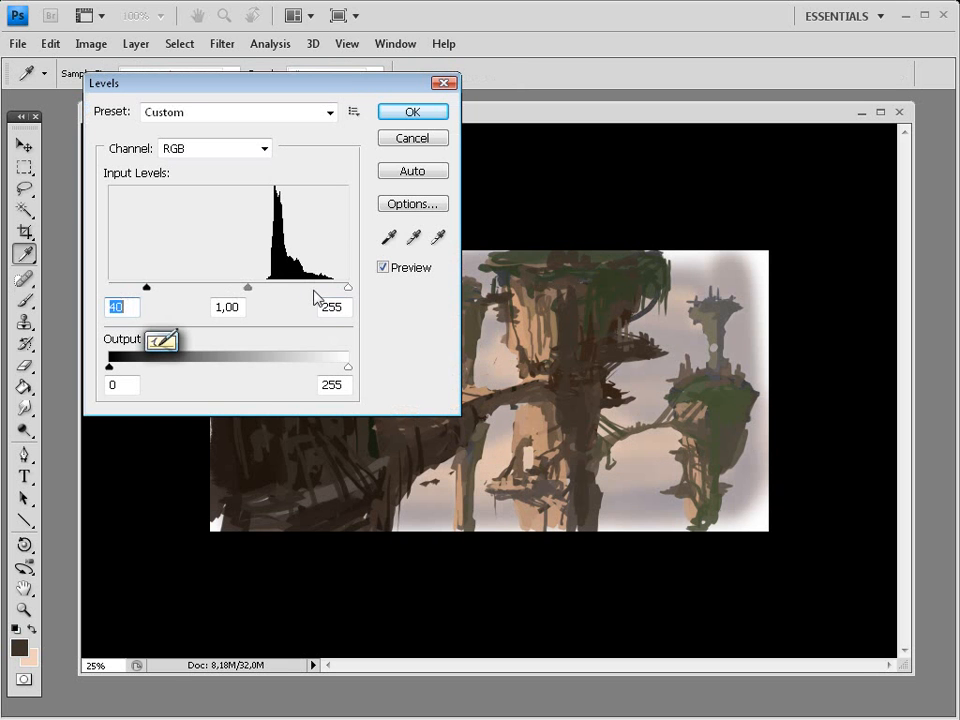
drag(348, 287, 322, 288)
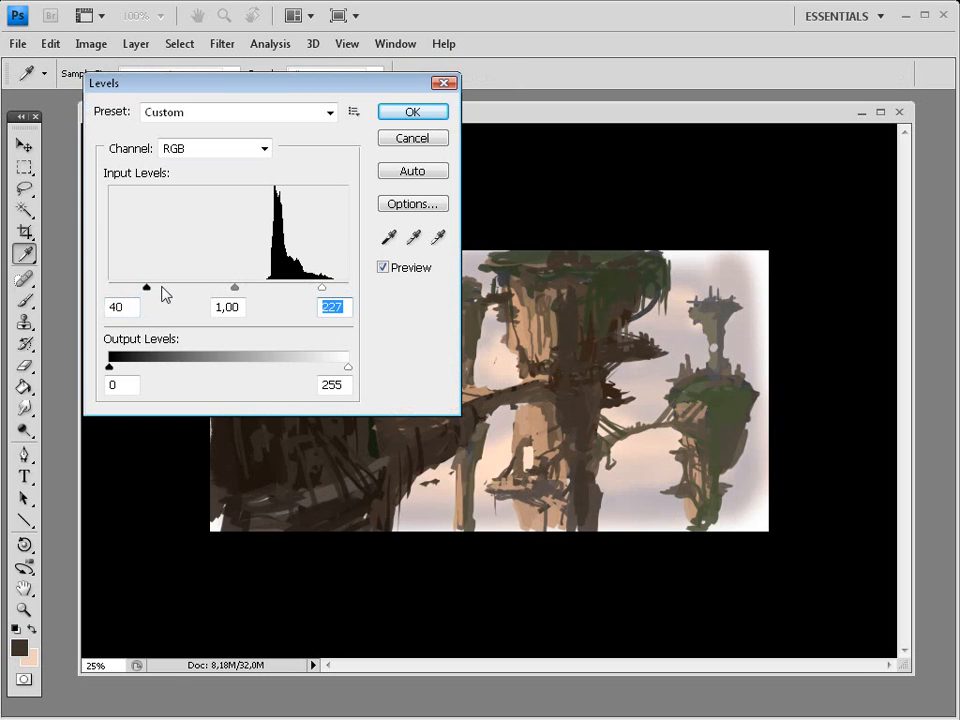
drag(148, 288, 204, 288)
click(412, 111)
key(b)
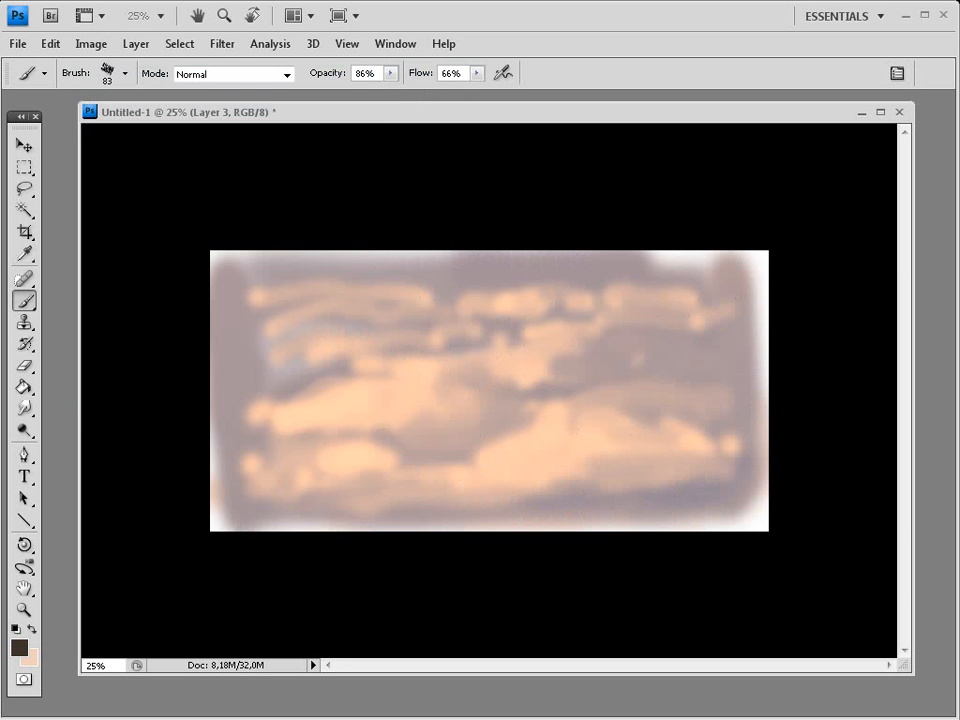
Reduce the saturation of the sky layer to -42 with Hue/Saturation
key(ctrl+u)
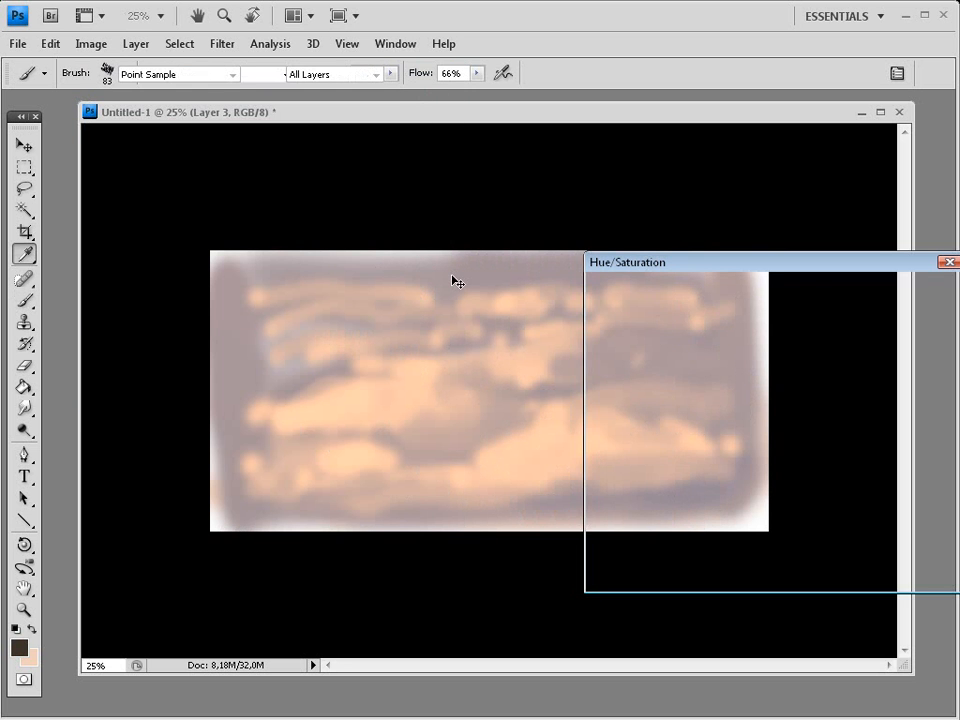
drag(734, 431, 696, 440)
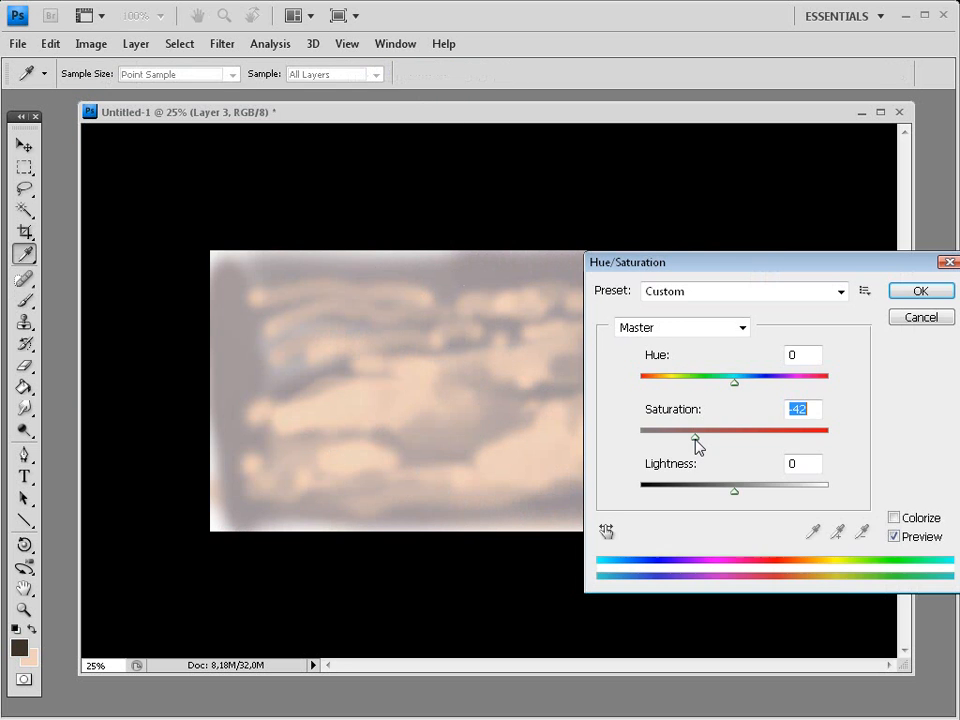
click(918, 292)
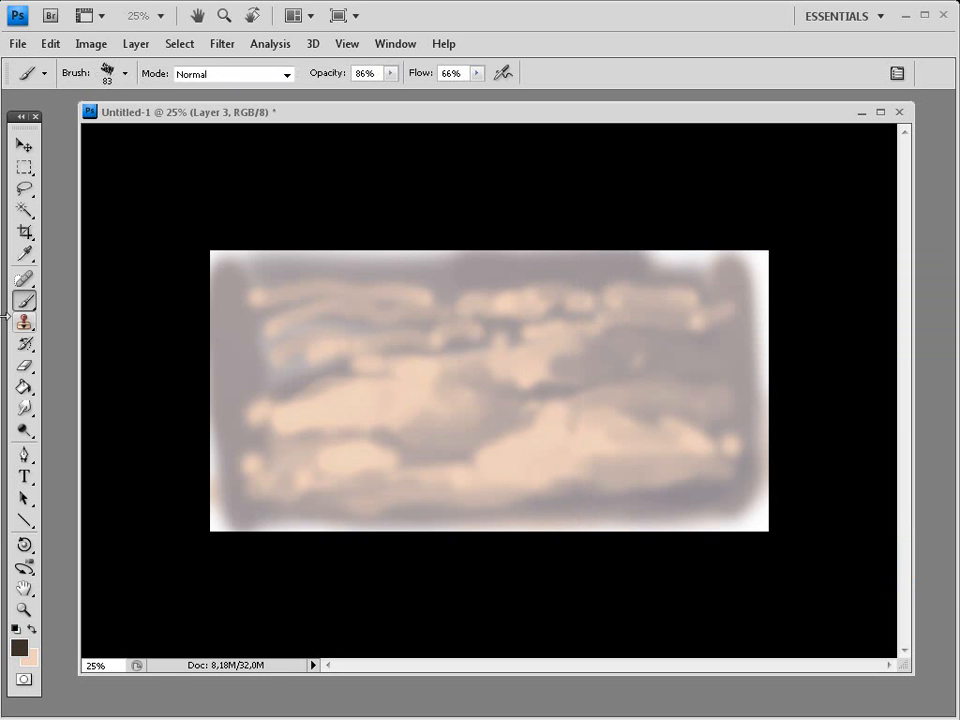
Set the brush opacity to 76% and paint sampled grayish mauve over the sky between the central tower and the distant island
click(390, 73)
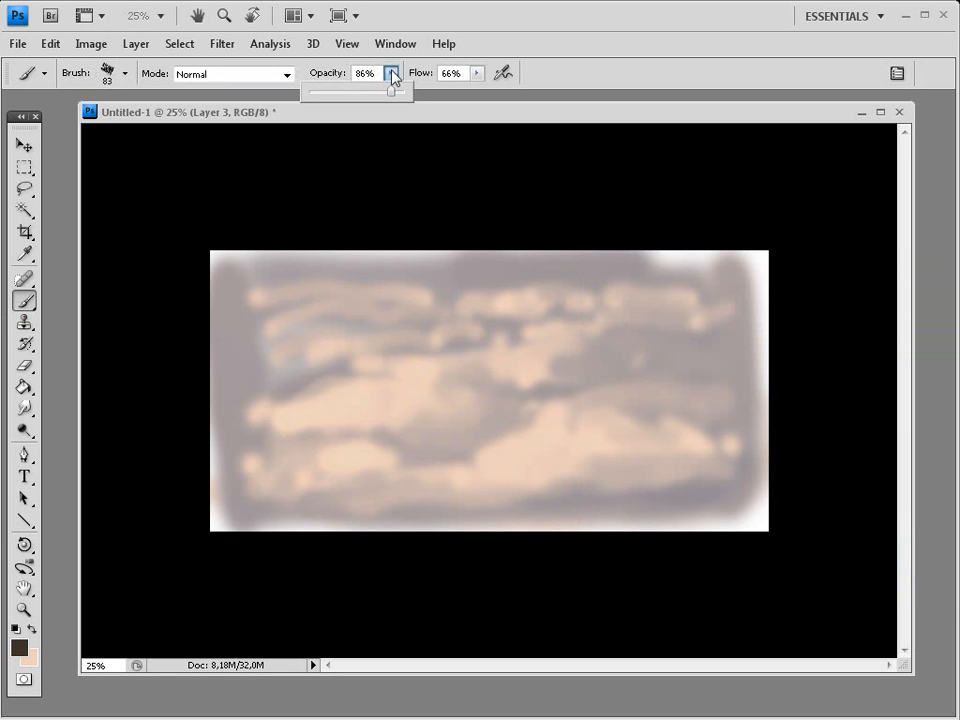
drag(391, 91, 339, 92)
alt+click(481, 446)
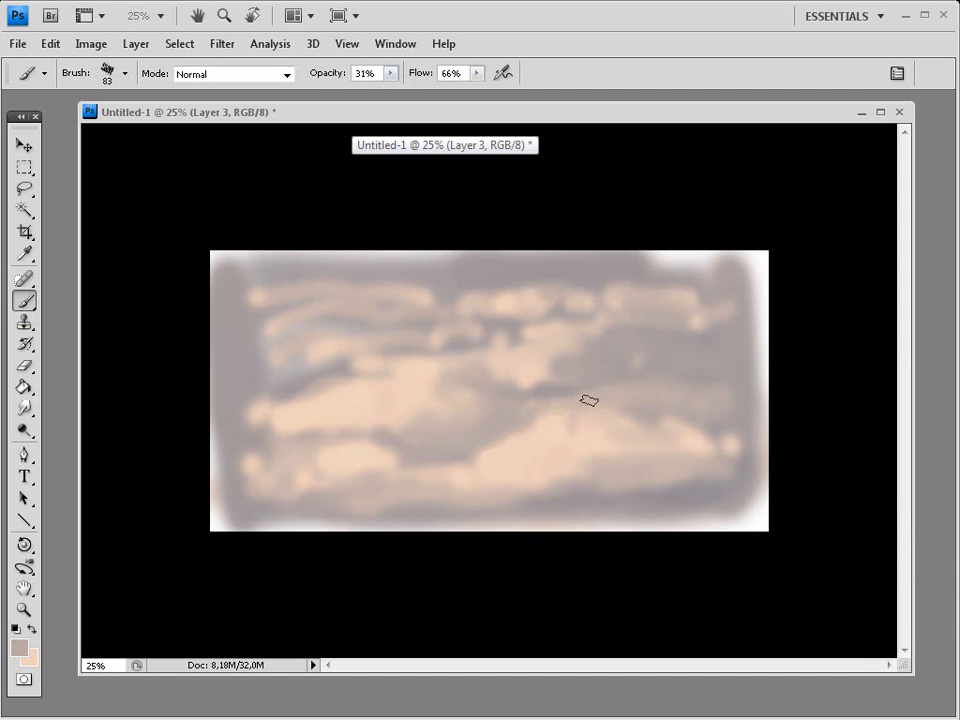
click(391, 73)
drag(390, 91, 433, 91)
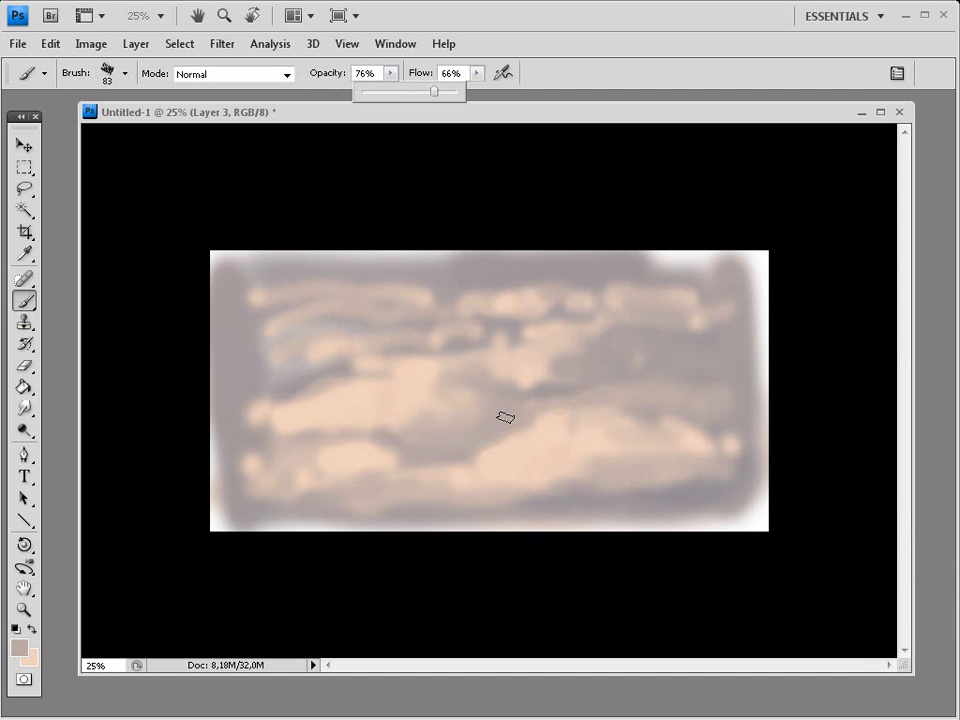
click(643, 396)
drag(643, 396, 617, 411)
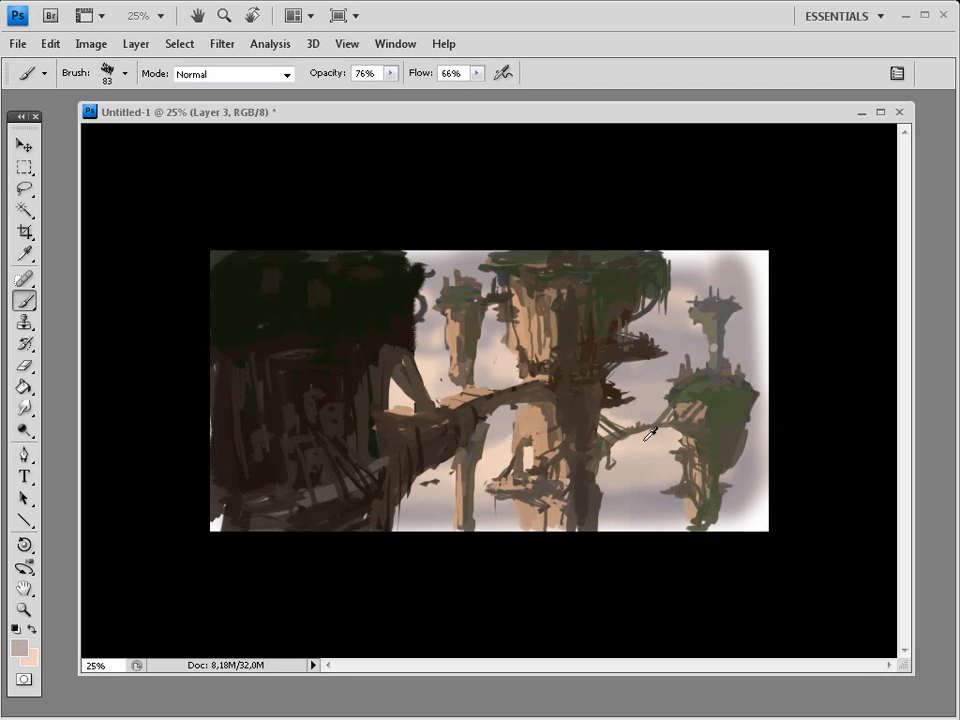
Cover the white borders of the sky around the distant island with sampled peach below and mauve gray above
alt+click(647, 437)
mouse_move(683, 484)
mouse_down()
mouse_move(628, 518)
mouse_move(782, 501)
mouse_up()
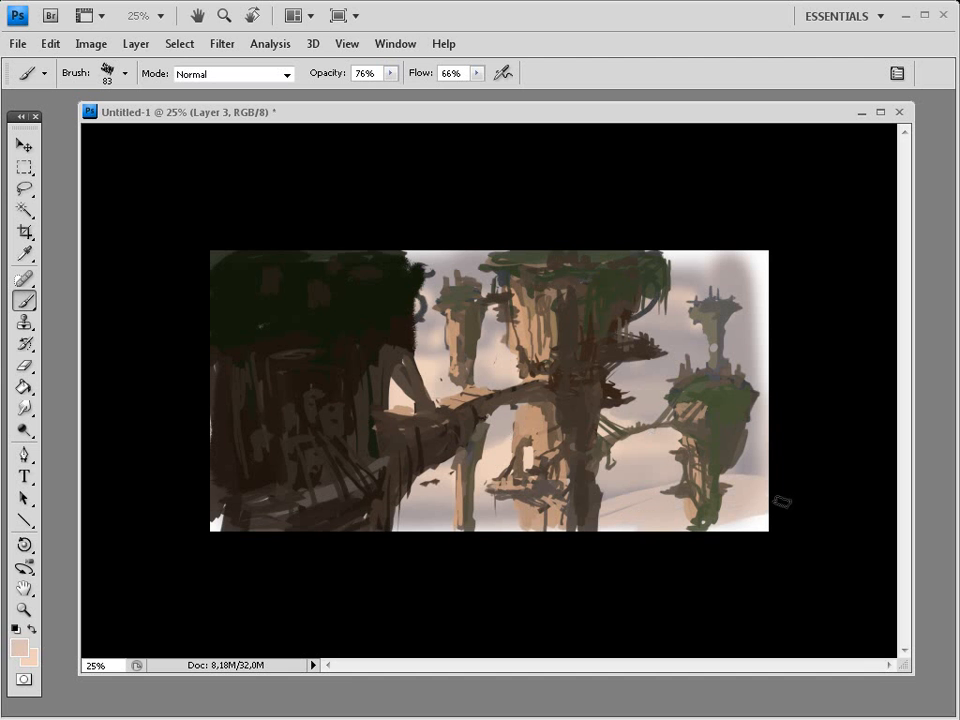
alt+click(736, 479)
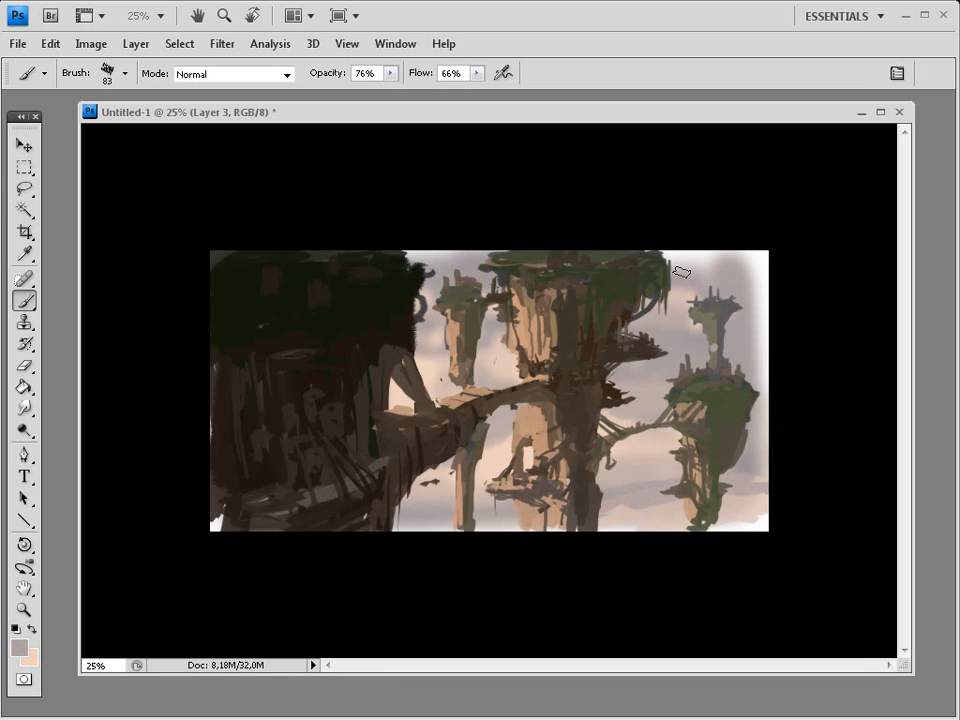
mouse_move(681, 271)
mouse_down()
mouse_move(752, 305)
mouse_move(707, 254)
mouse_up()
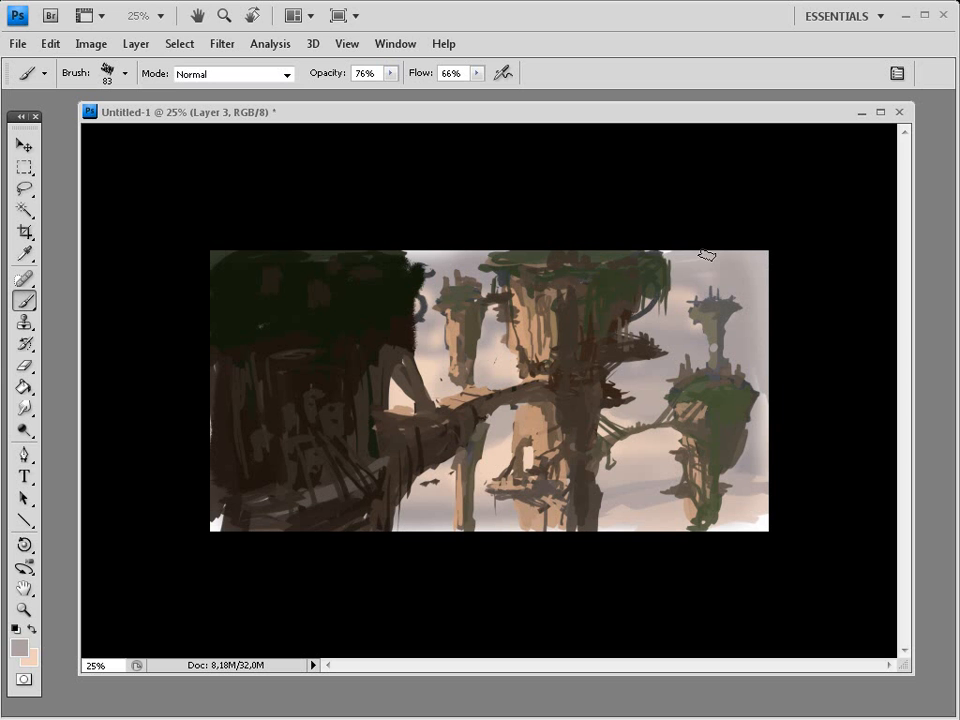
Paint pale pinkish cloud strokes in the lower sky between the central tower and the distant island
alt+click(752, 523)
drag(680, 500, 604, 516)
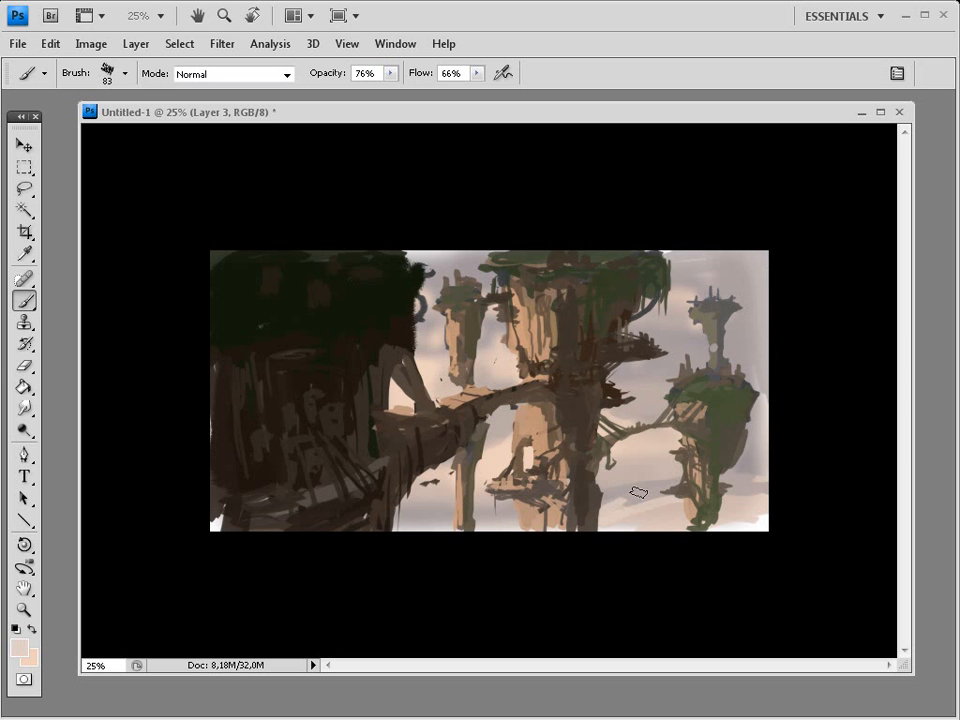
drag(666, 487, 622, 504)
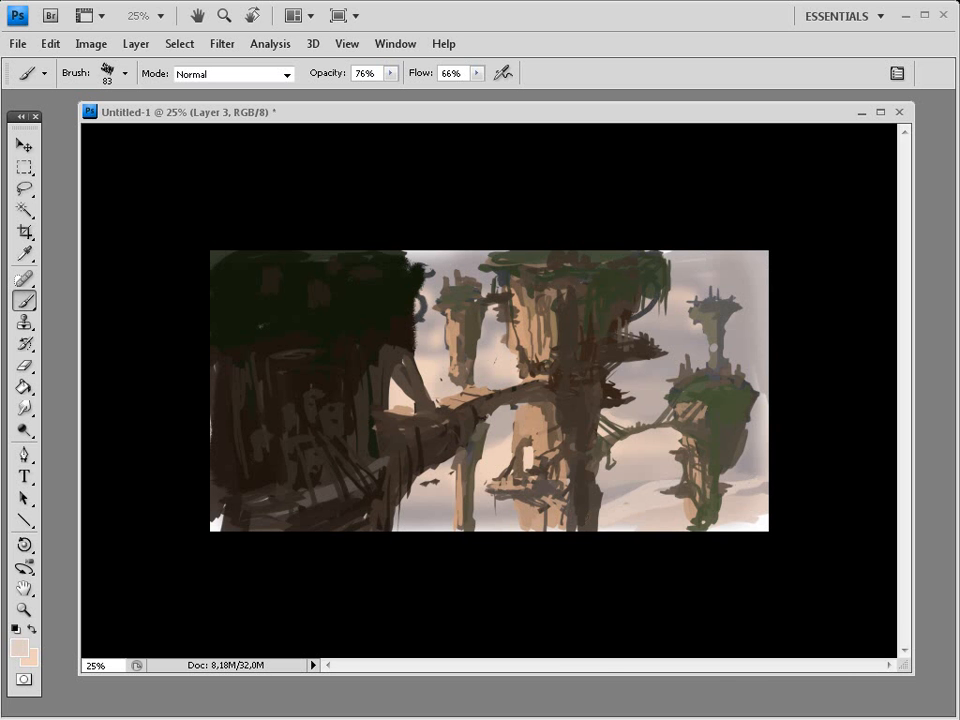
Choose the soft round 65 px brush preset with Shape Dynamics enabled
key(F5)
drag(744, 207, 745, 198)
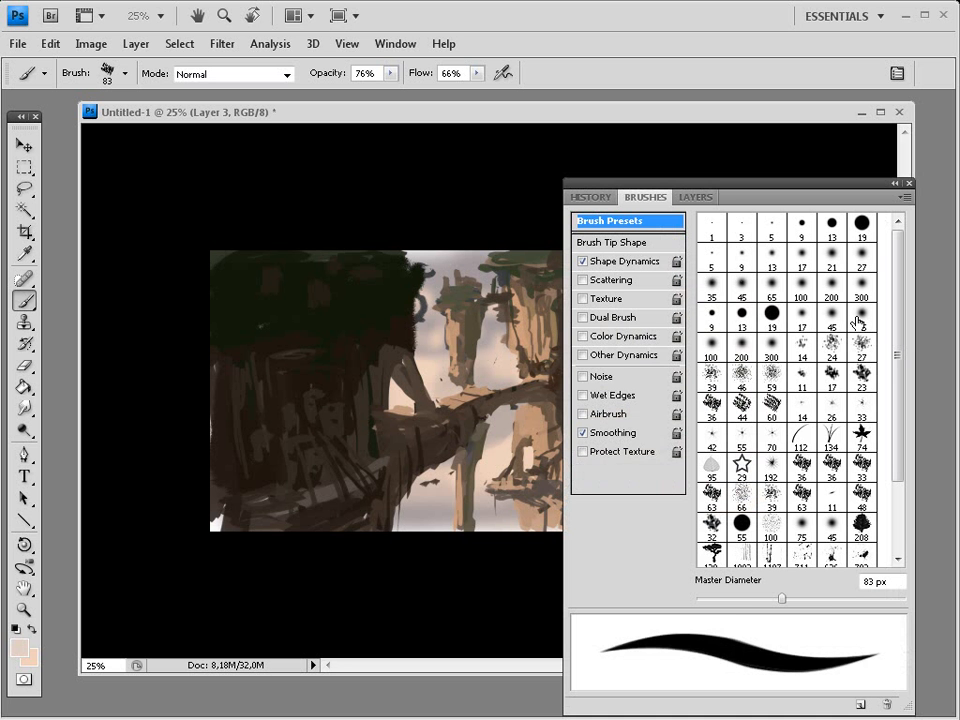
click(861, 317)
click(583, 262)
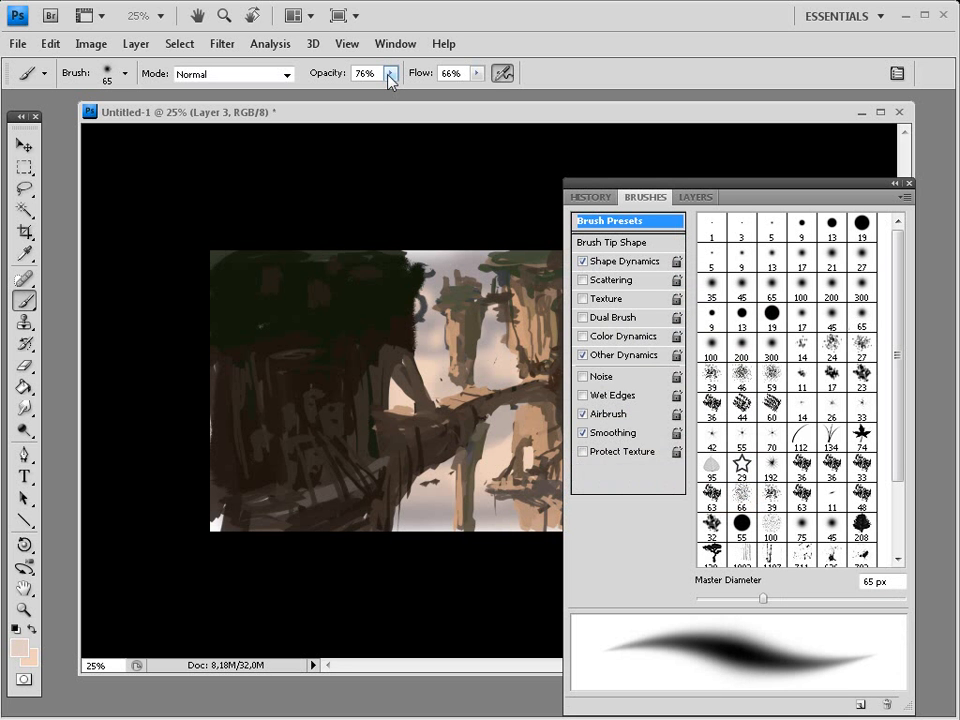
key(F5)
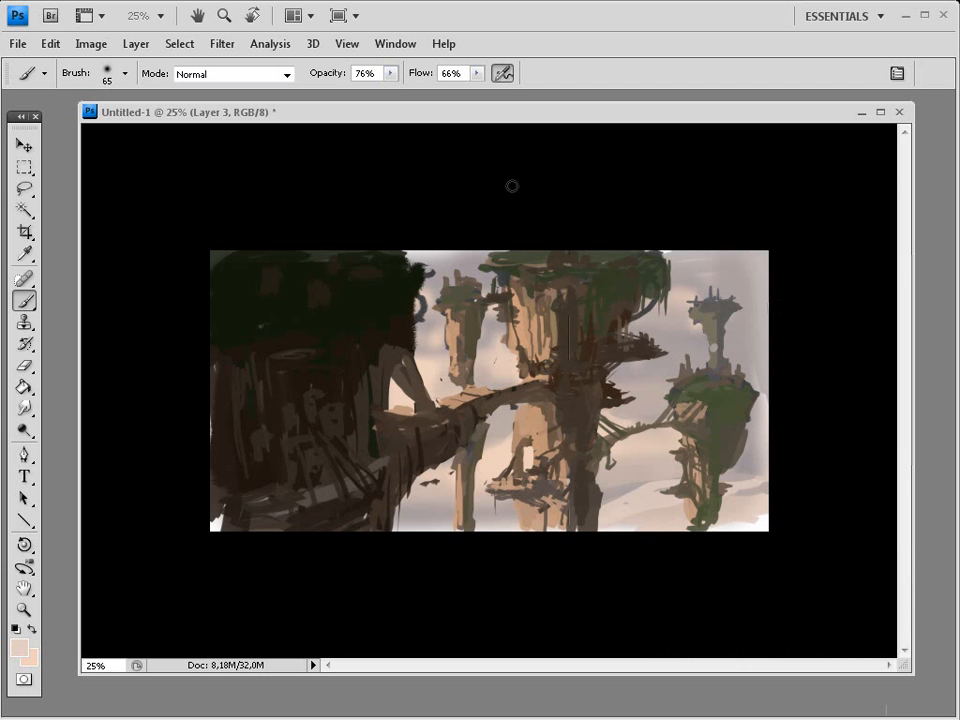
Enlarge the soft round brush to 141 px and paint pale peach over the lower sky between the central tower and distant island
right_click(690, 348)
drag(765, 386, 806, 386)
click(574, 515)
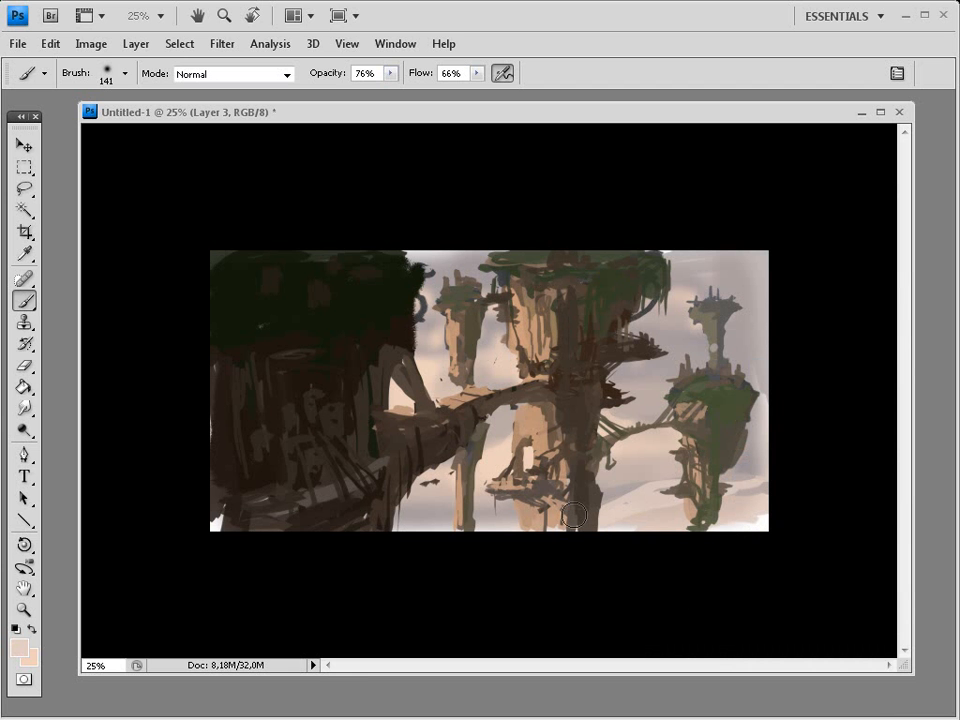
drag(610, 498, 664, 495)
Pick a neutral gray as the painting color and brush soft gray cloud bands into the lower sky beside the central tower
click(28, 657)
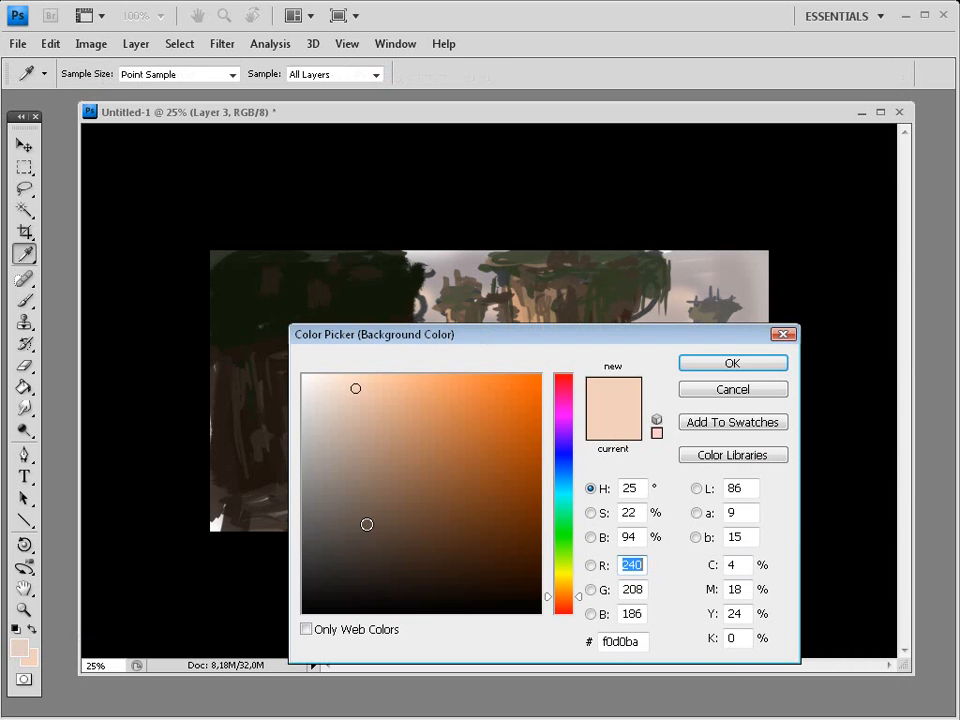
click(728, 253)
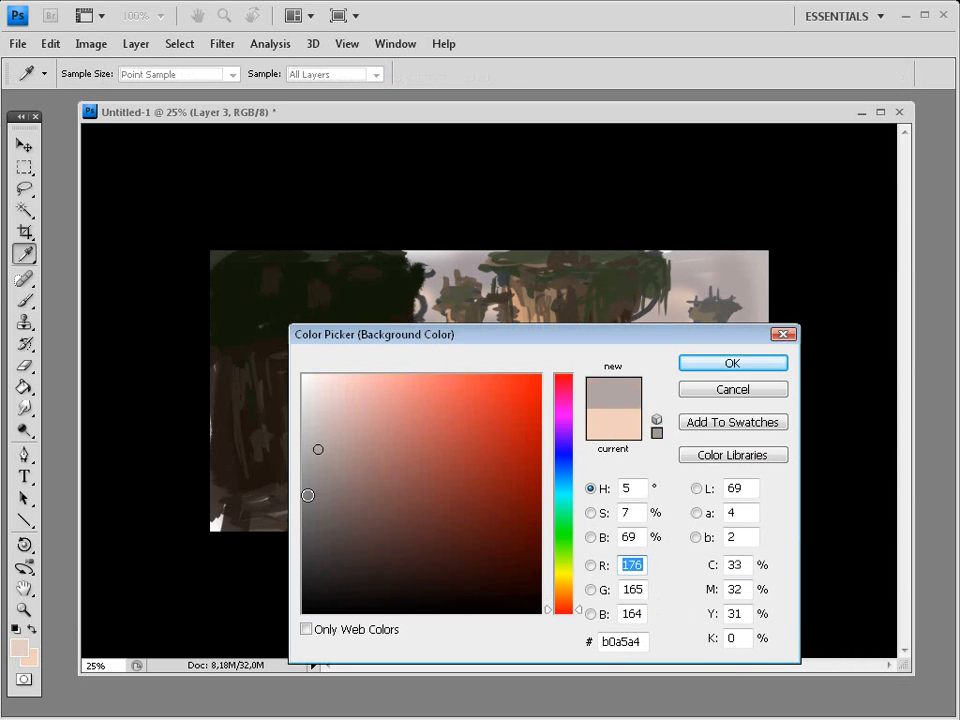
click(705, 392)
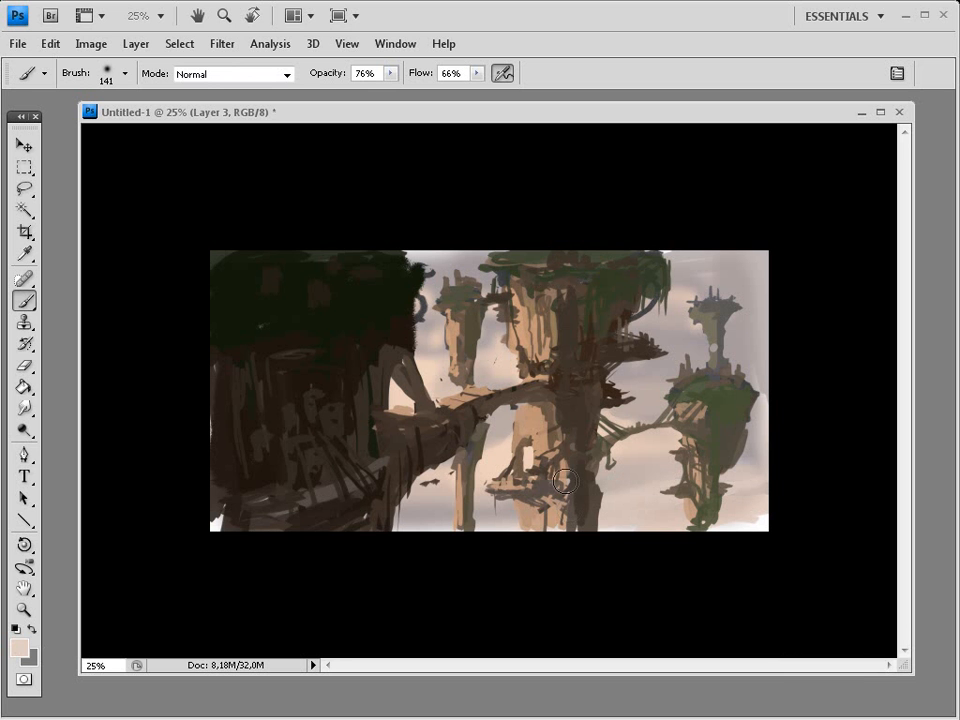
click(32, 628)
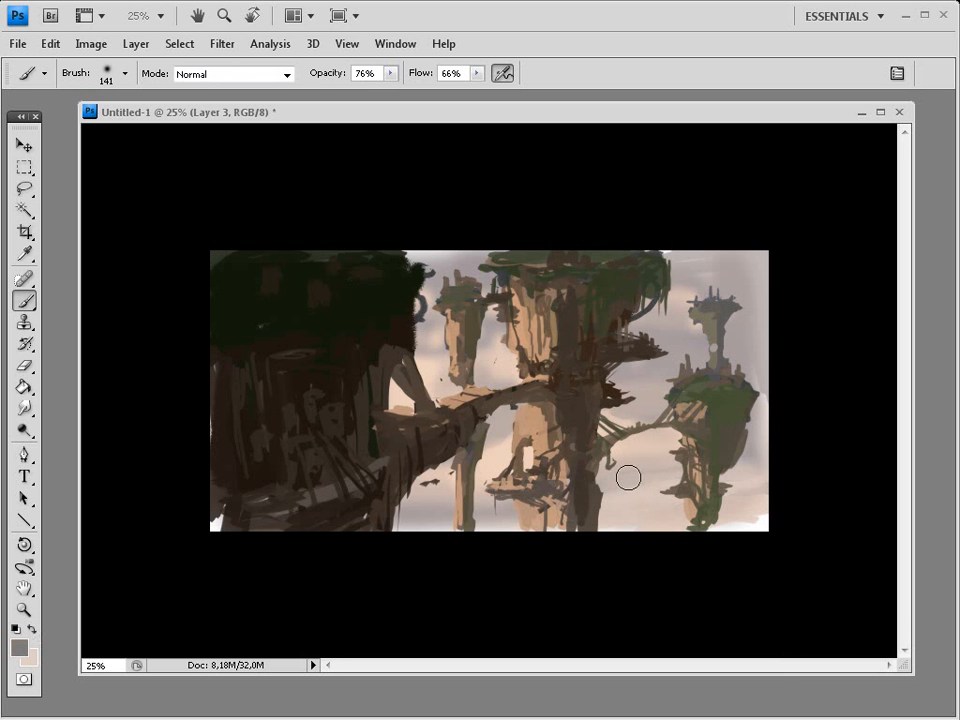
mouse_move(656, 484)
mouse_down()
mouse_move(734, 486)
mouse_move(600, 495)
mouse_up()
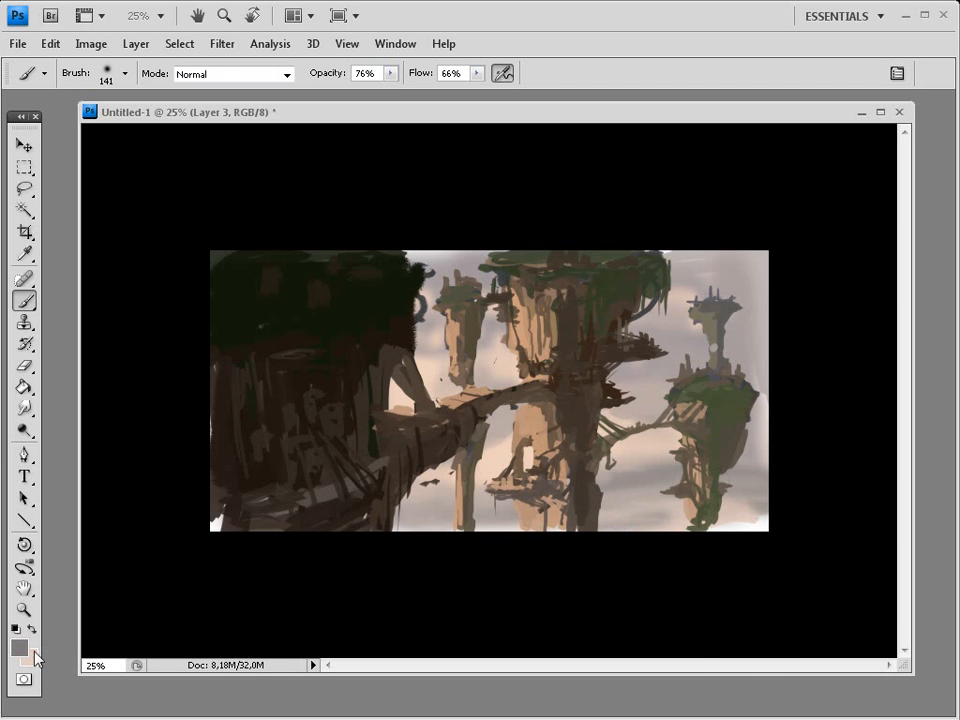
Set the background color to #efd1c2, raise brush opacity to 88% and paint soft clouds around the distant island, undoing the last stroke
click(33, 657)
click(347, 389)
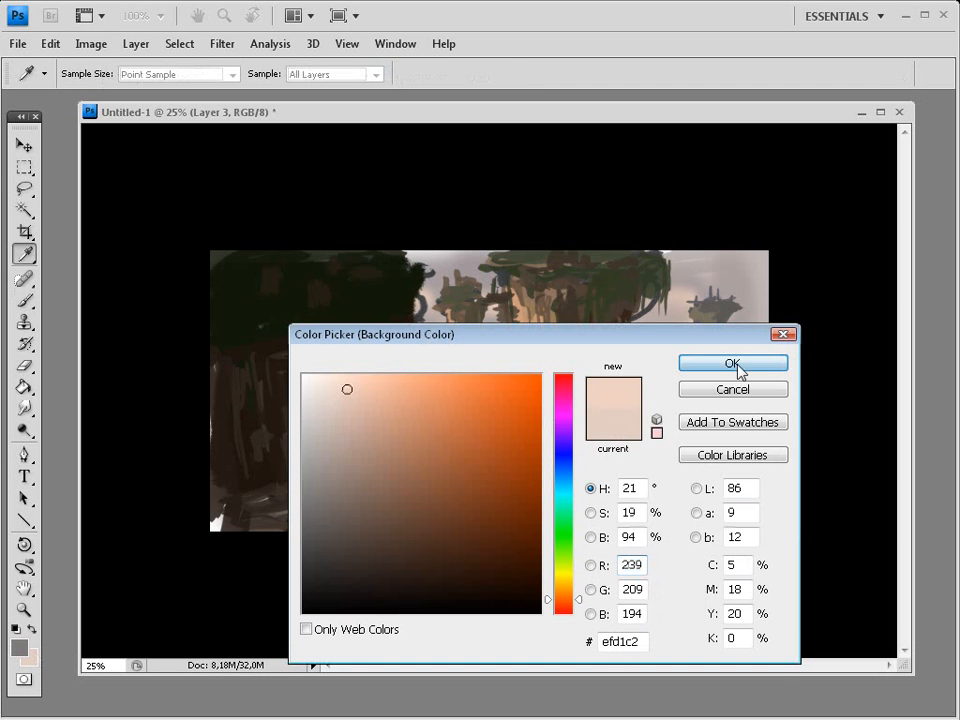
click(735, 364)
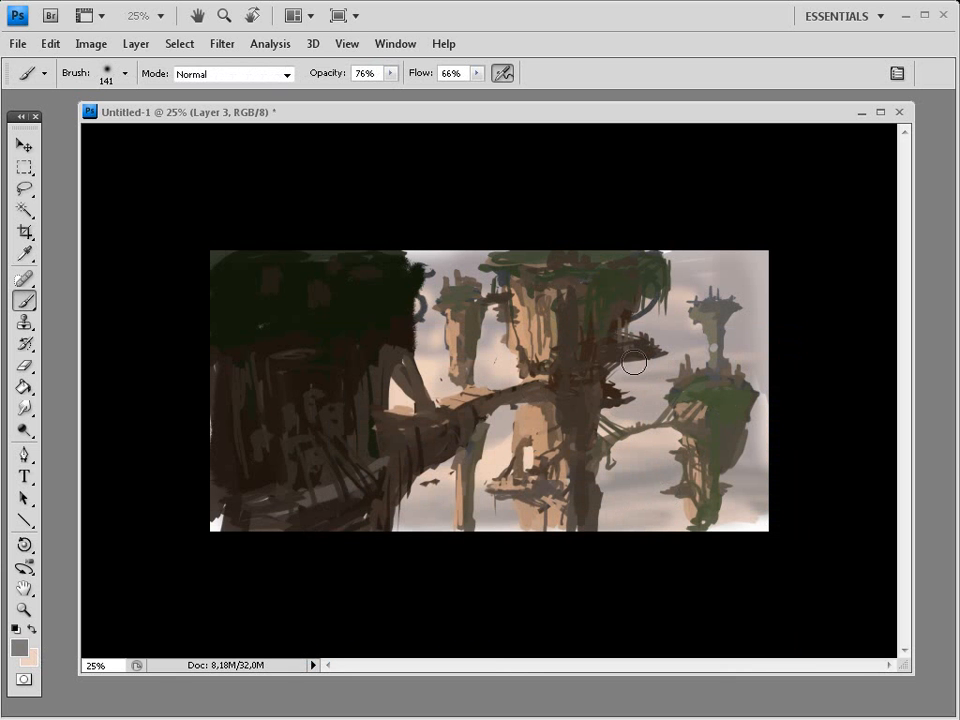
click(396, 74)
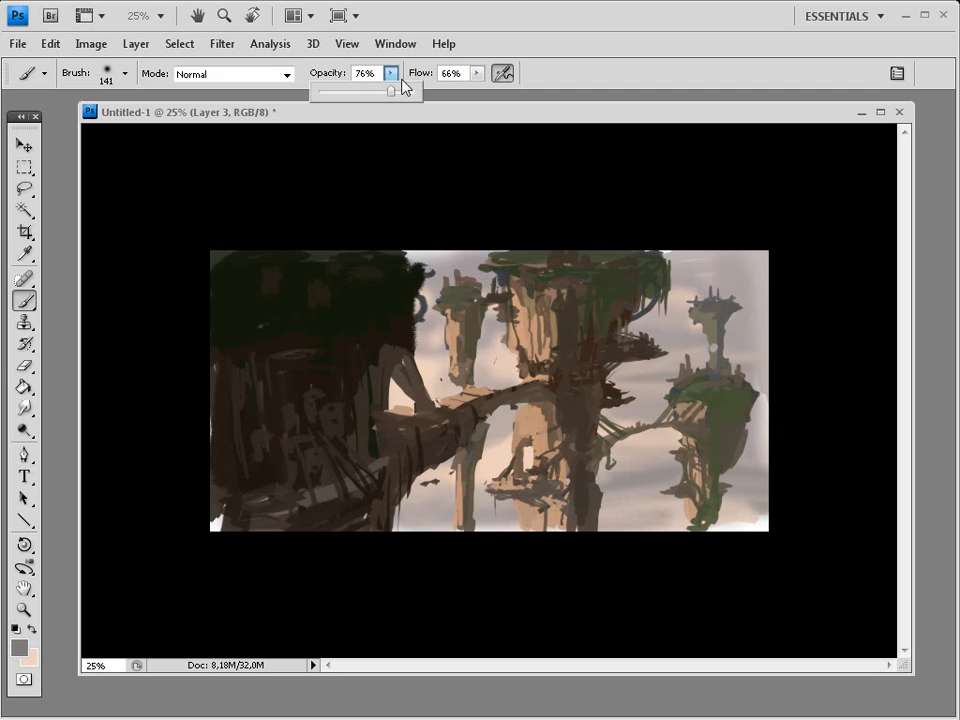
click(402, 91)
click(689, 373)
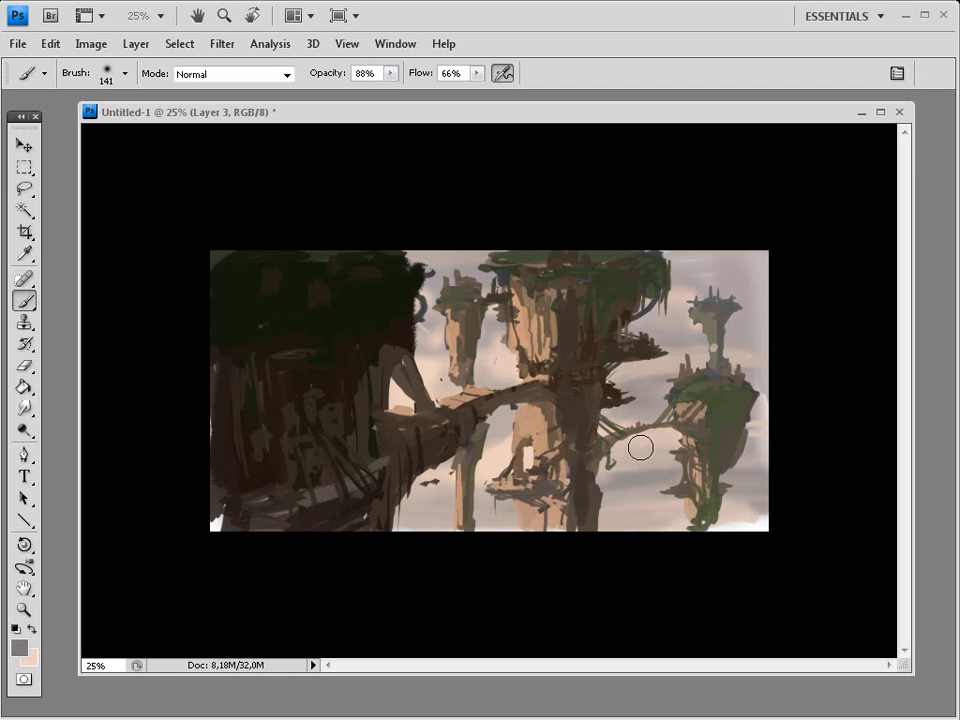
drag(634, 443, 689, 449)
key(ctrl+z)
Add a new layer above Layer 2 for painting mist in front of the towers
key(F5)
key(F7)
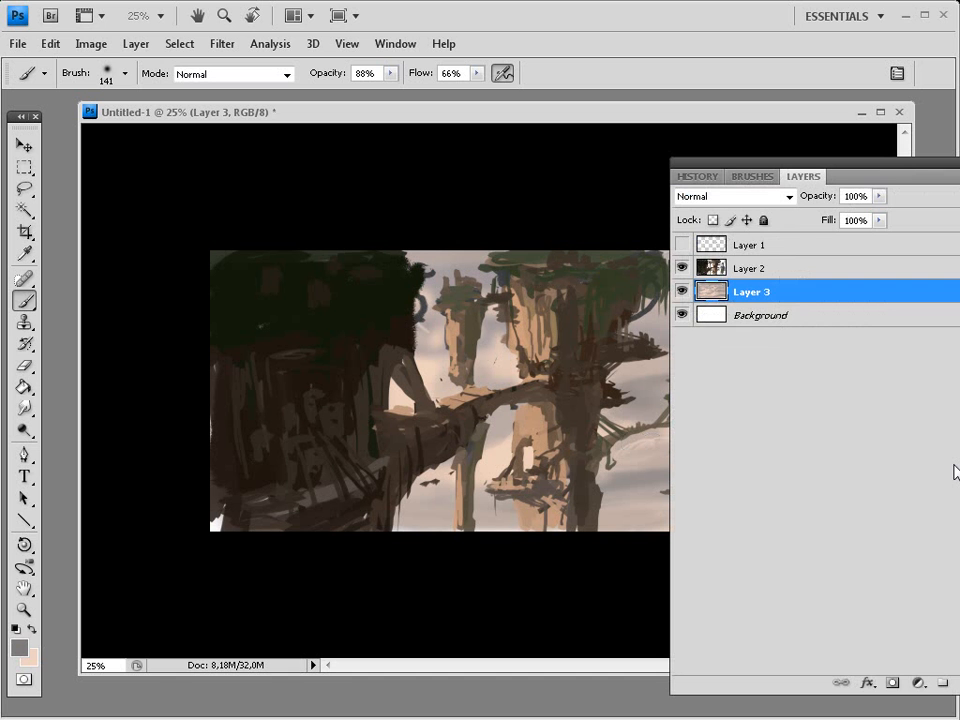
click(957, 682)
drag(809, 291, 809, 268)
drag(915, 164, 959, 164)
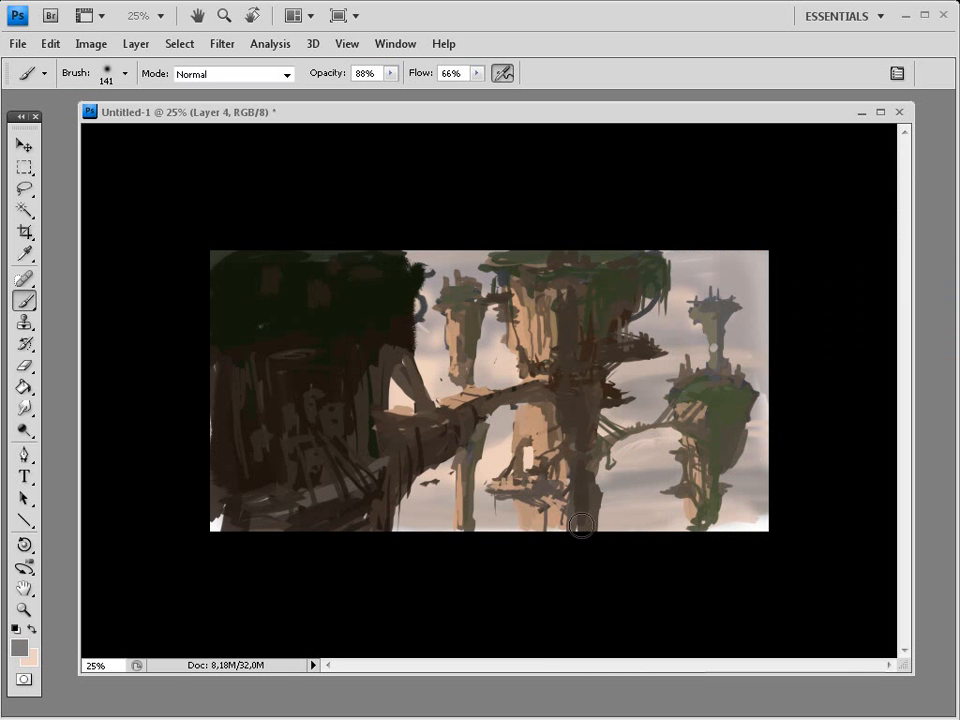
Paint soft mist over the bases of the central tower and distant island, lowering the brush opacity to 32%
drag(581, 525, 630, 506)
click(390, 74)
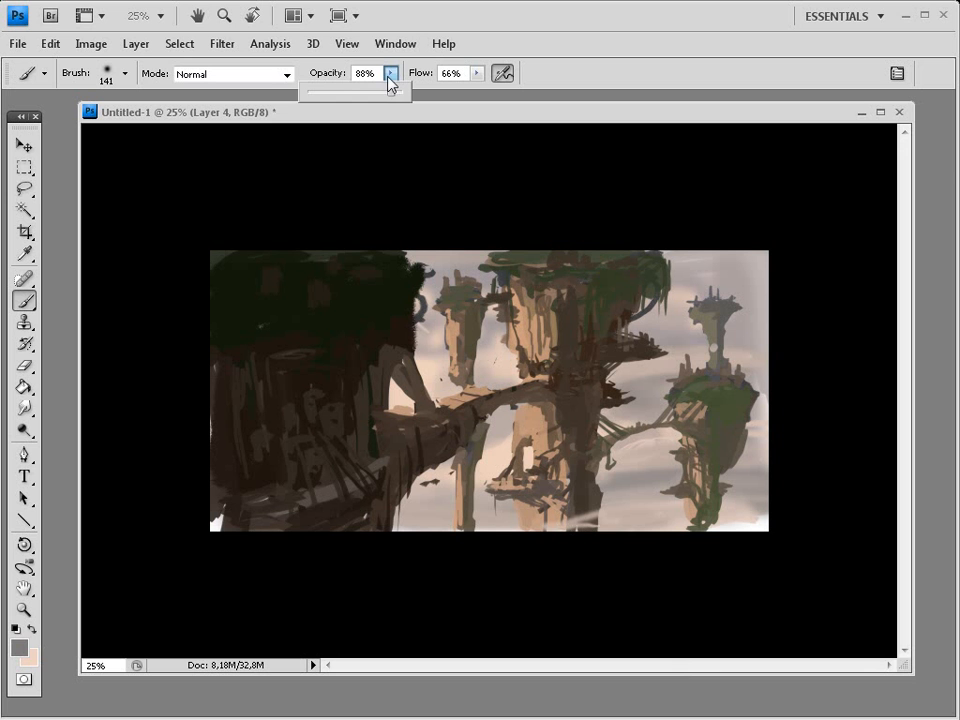
drag(388, 91, 333, 91)
drag(672, 501, 733, 497)
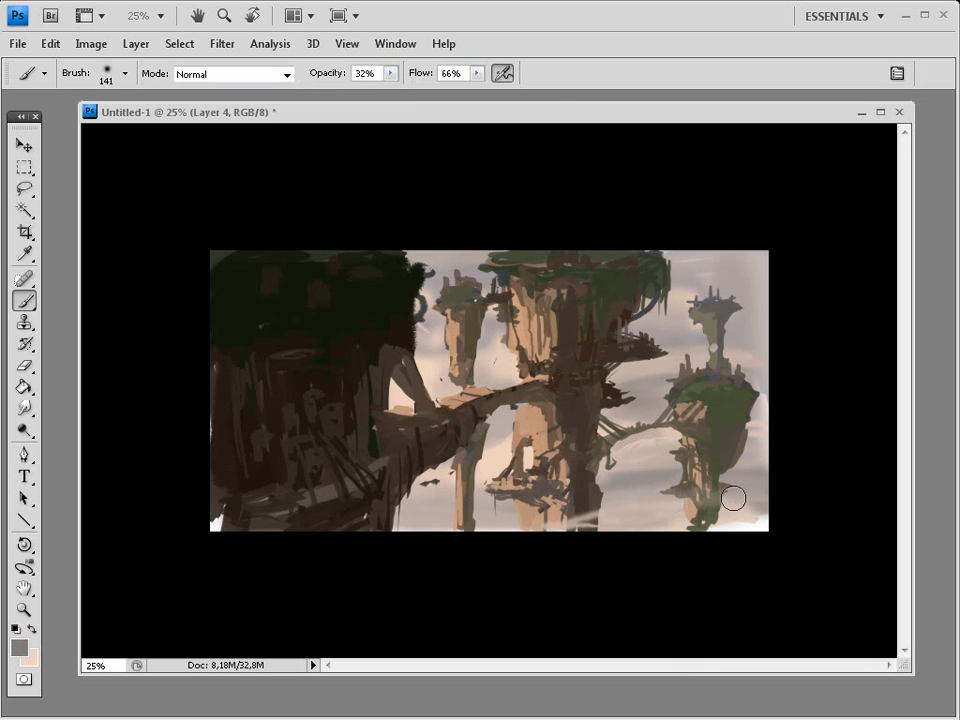
drag(761, 456, 718, 455)
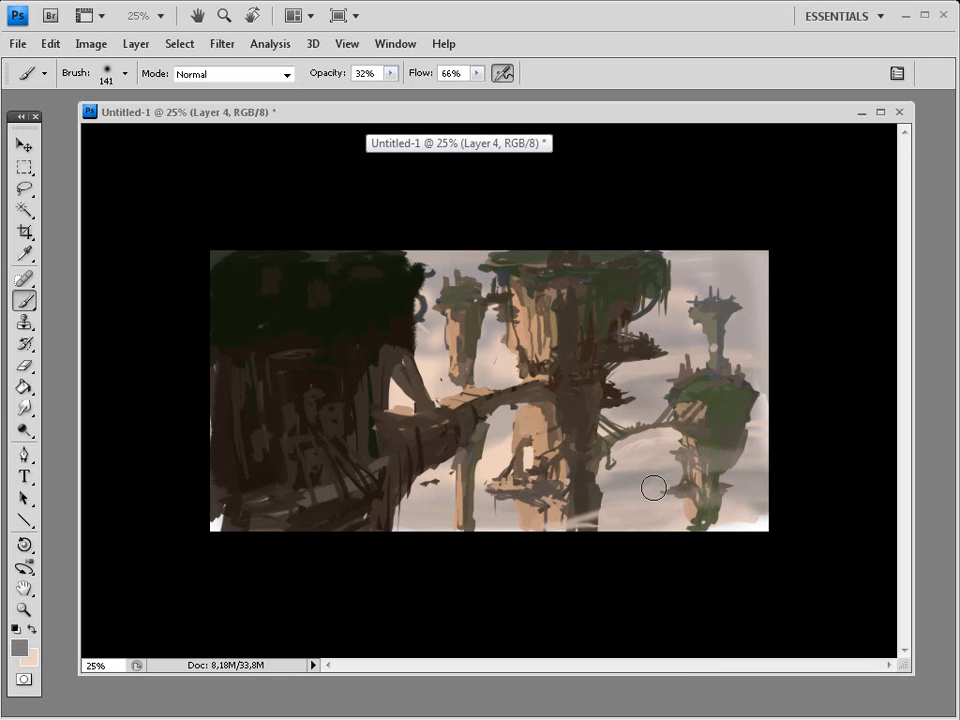
drag(654, 488, 660, 528)
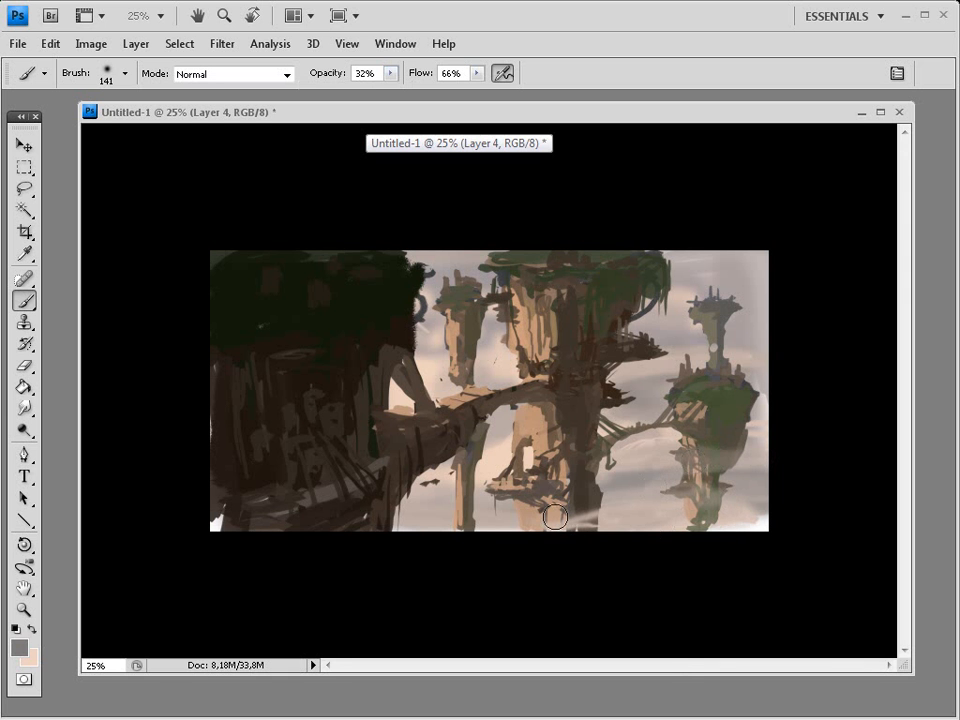
mouse_move(587, 509)
mouse_down()
mouse_move(528, 523)
mouse_move(601, 508)
mouse_move(482, 481)
mouse_move(460, 529)
mouse_move(477, 506)
mouse_up()
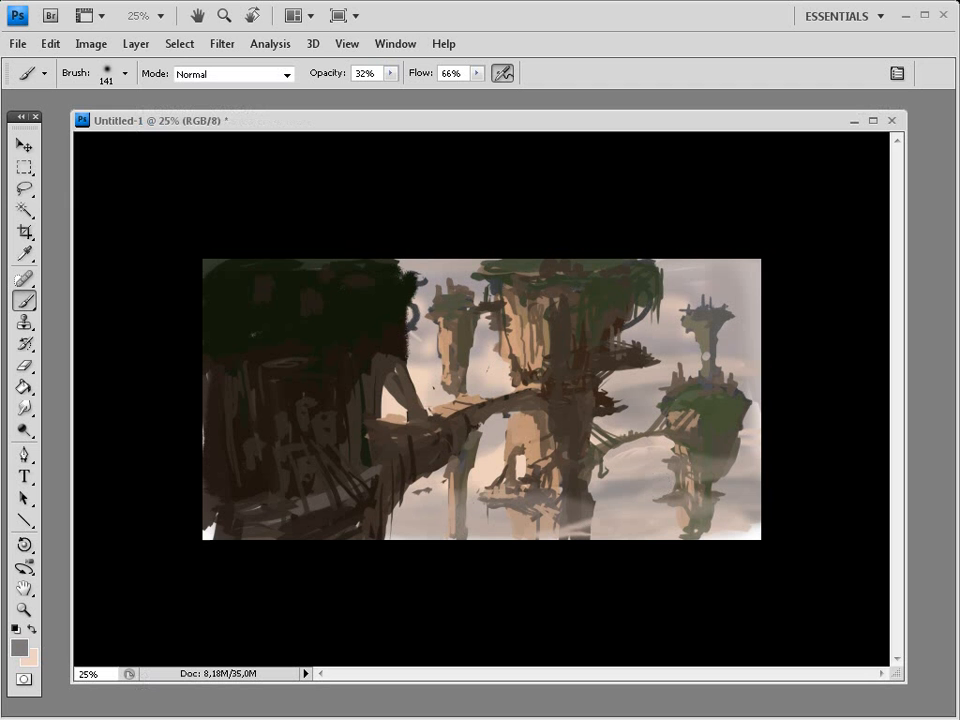
Lasso the dark foreground cliff on Layer 2, shift it left and deselect it
key(ctrl+shift+alt+n)
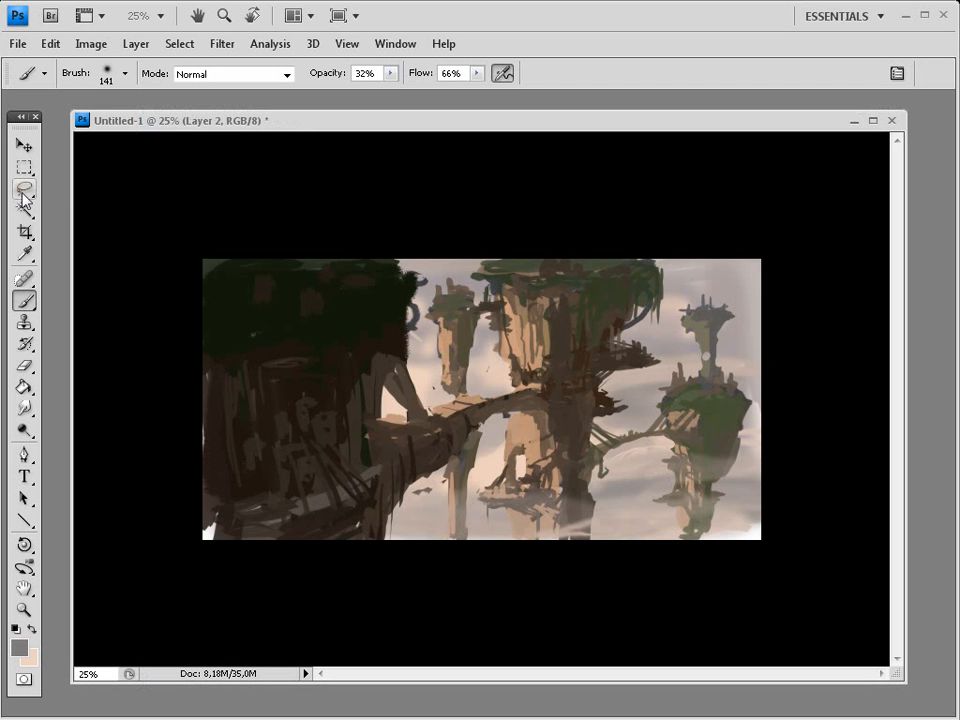
key(l)
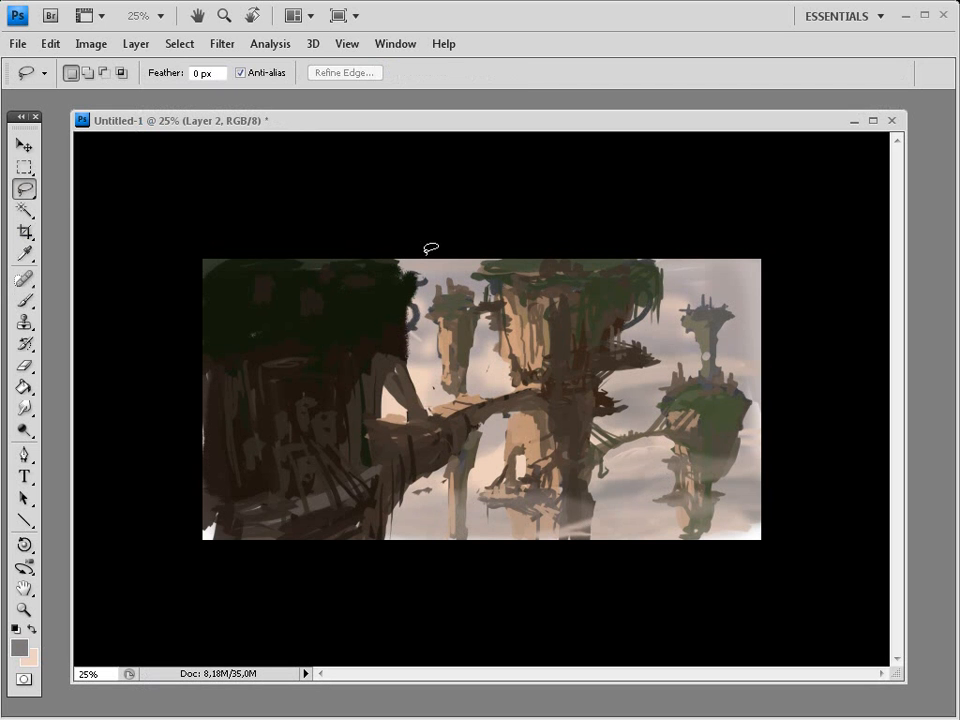
mouse_move(426, 252)
mouse_down()
mouse_move(431, 529)
mouse_move(398, 190)
mouse_move(404, 200)
mouse_up()
mouse_move(325, 391)
mouse_down()
mouse_move(301, 390)
mouse_move(325, 414)
mouse_up()
key(ctrl+d)
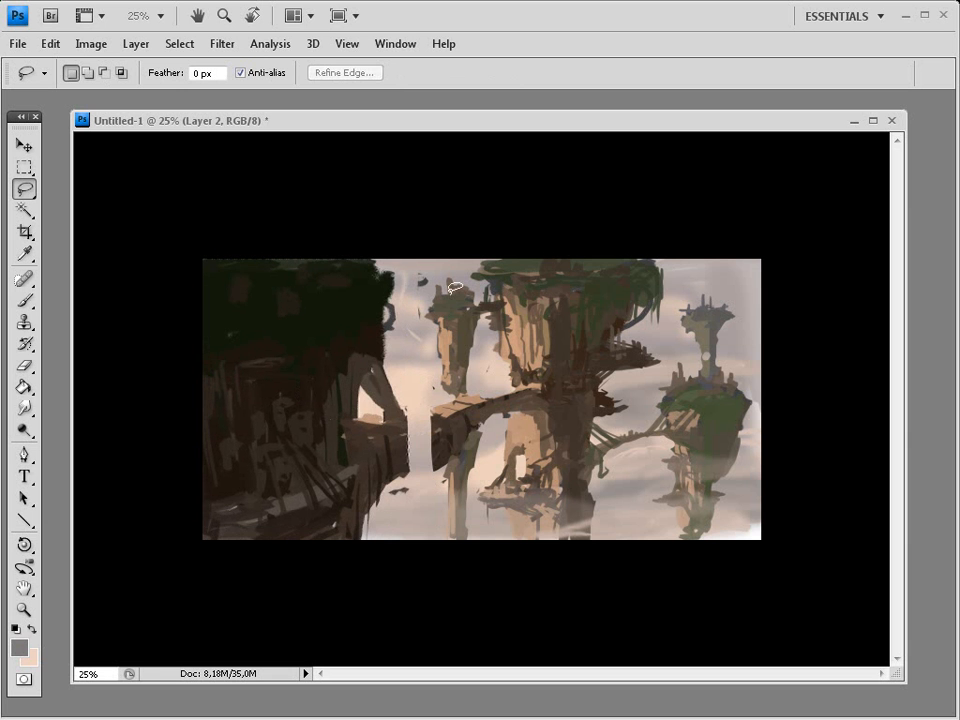
Lasso the thin background tower with its bridge section, shift it left toward the dark cliff and deselect it
mouse_move(452, 290)
mouse_down()
mouse_move(431, 470)
mouse_move(491, 434)
mouse_move(487, 296)
mouse_up()
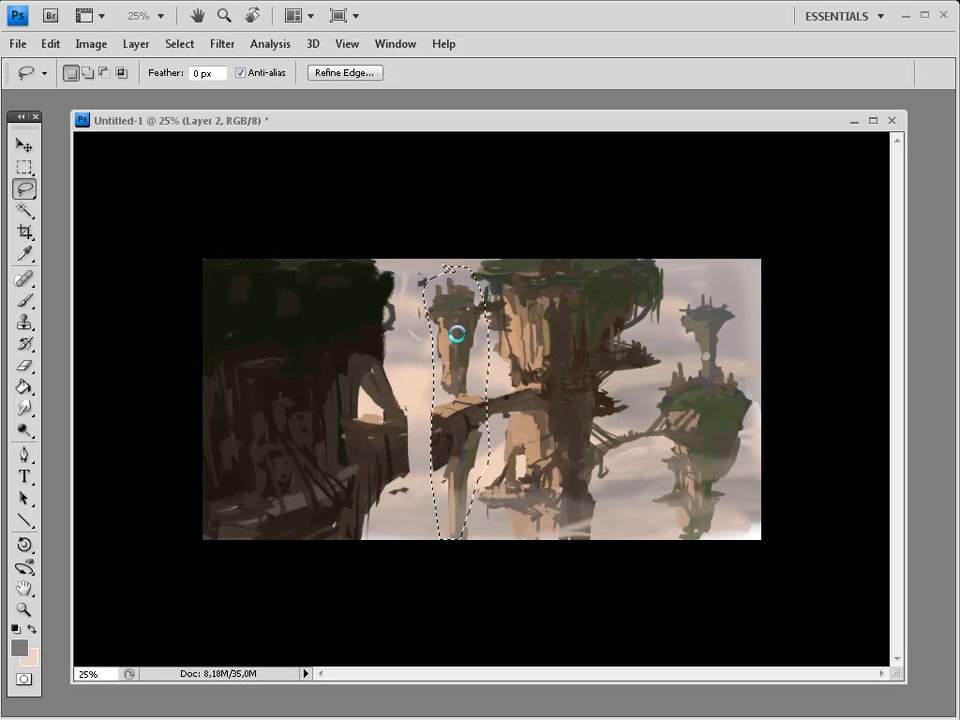
drag(446, 343, 428, 340)
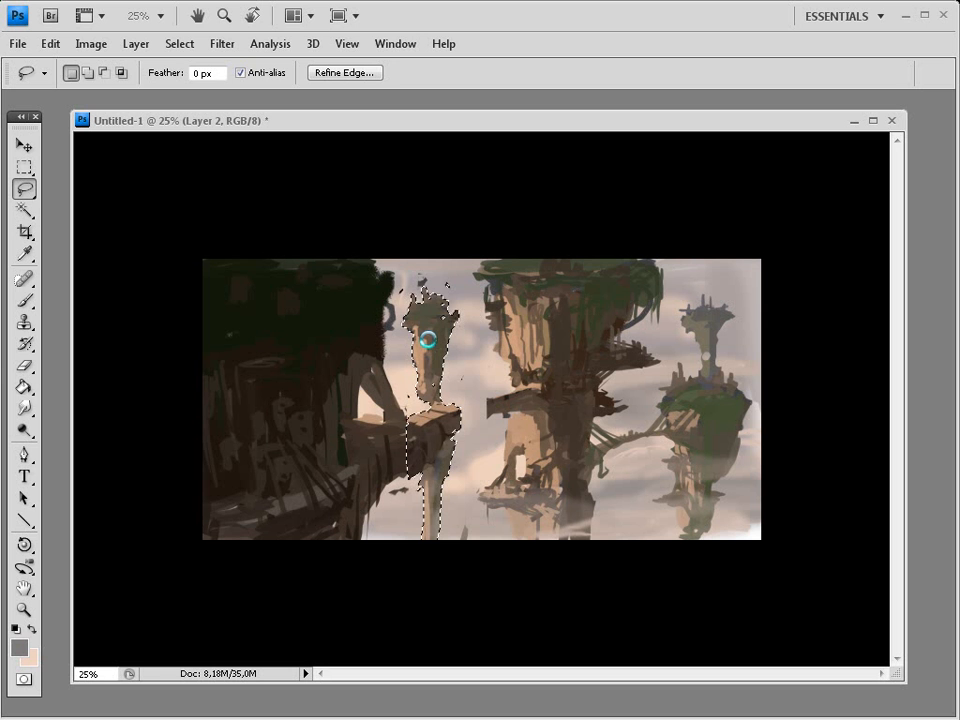
key(ctrl+d)
Paint across the gap in the main bridge in sampled browns with the 36 px textured brush, raising opacity to 100% and flow to 95%
key(b)
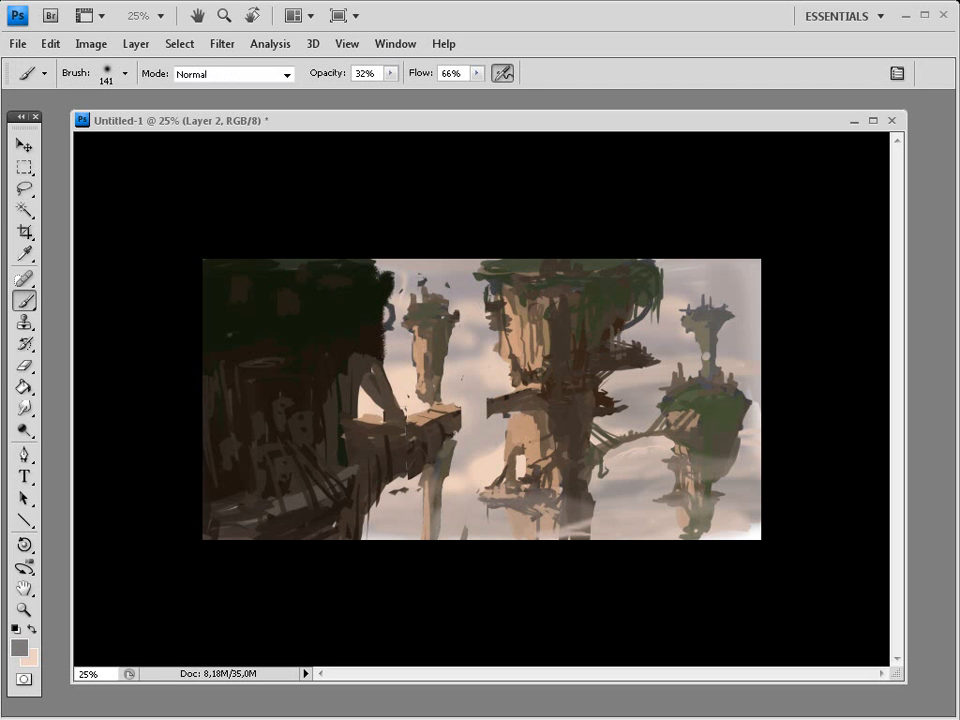
key(period)
alt+click(505, 405)
drag(503, 403, 461, 420)
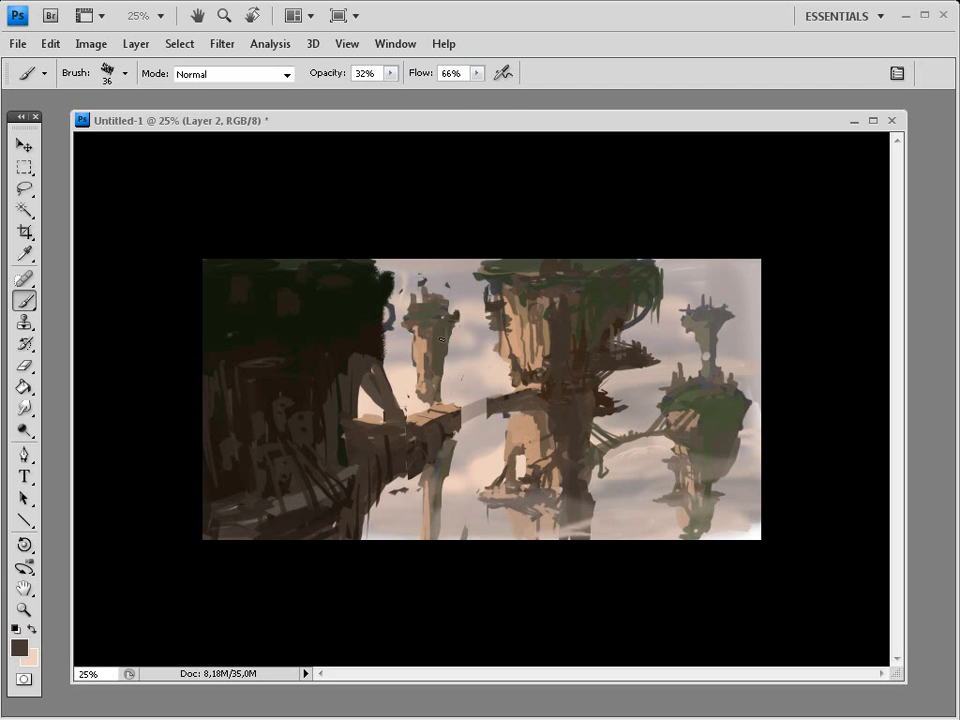
drag(390, 73, 507, 94)
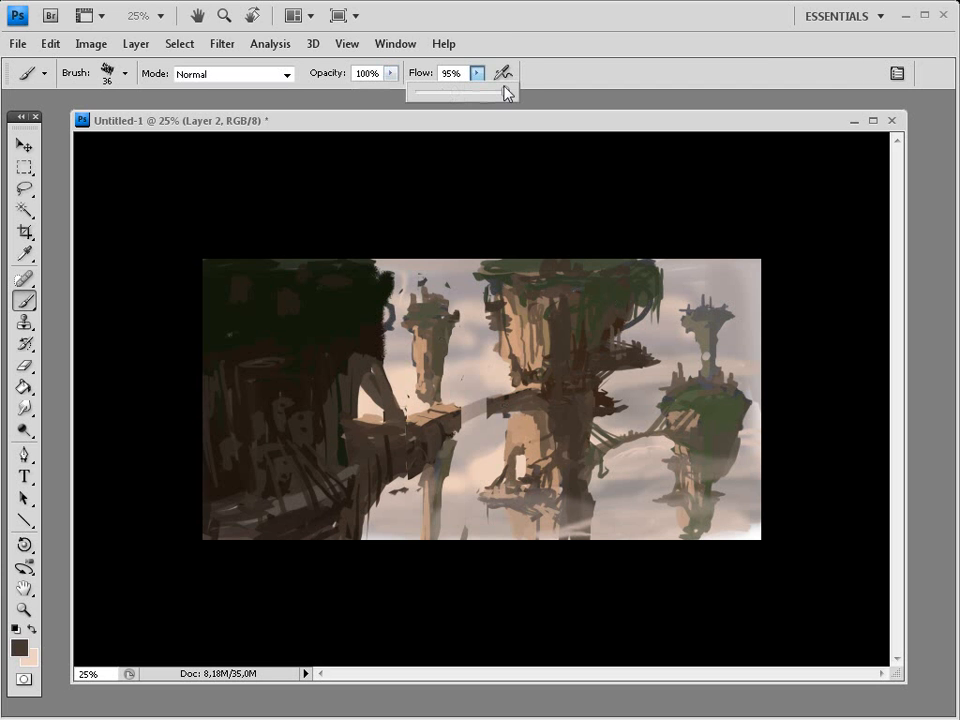
alt+click(447, 409)
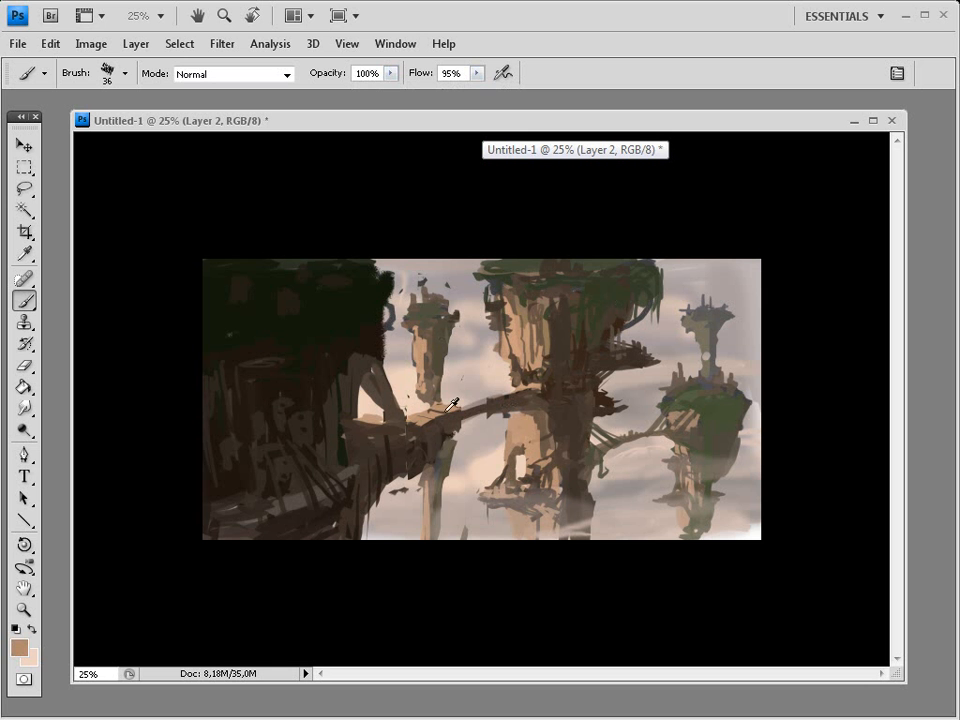
Paint a small upper bridge between the thin tower and the central tower in sampled brown with a light tan top
alt+click(513, 313)
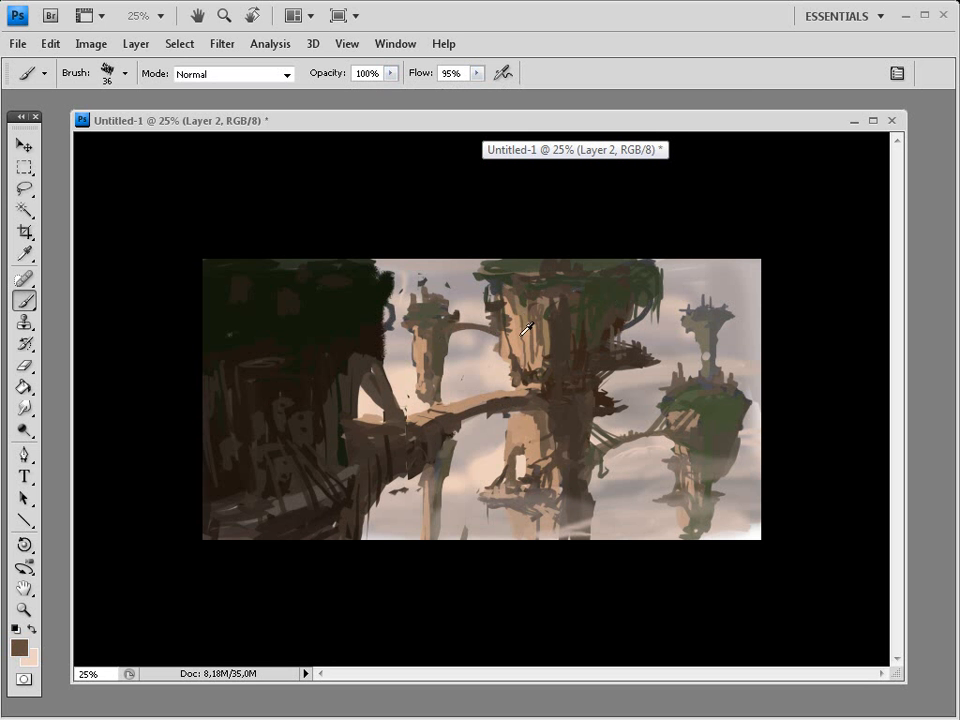
alt+click(524, 333)
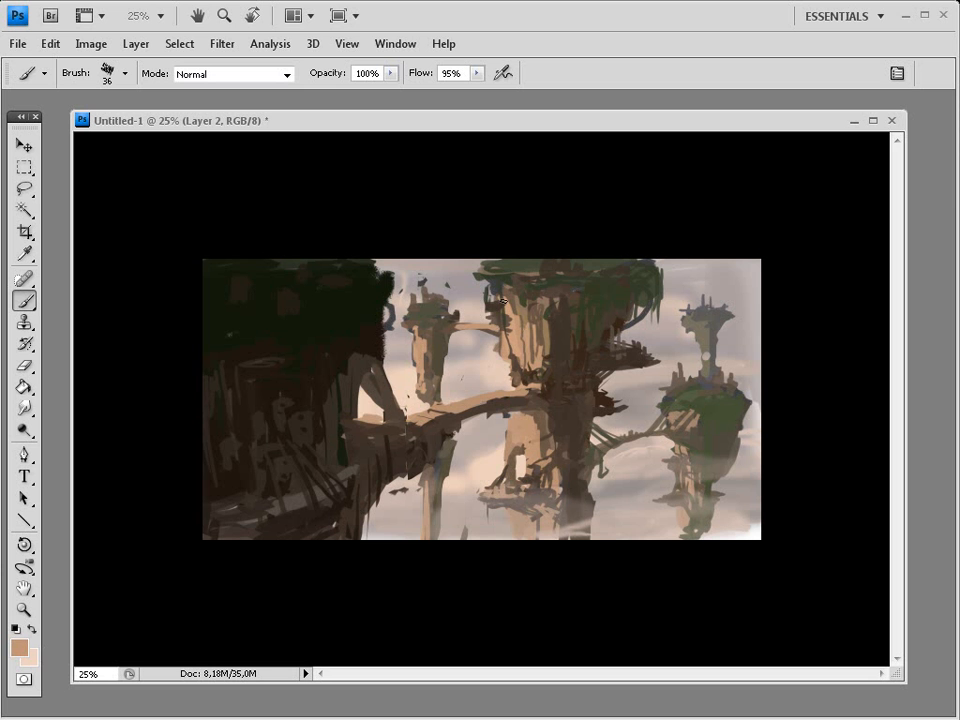
alt+click(459, 415)
Repaint the thin tower with sampled olive on its shaded side and cap and sampled tan on its lit side
alt+click(442, 363)
drag(449, 341, 446, 368)
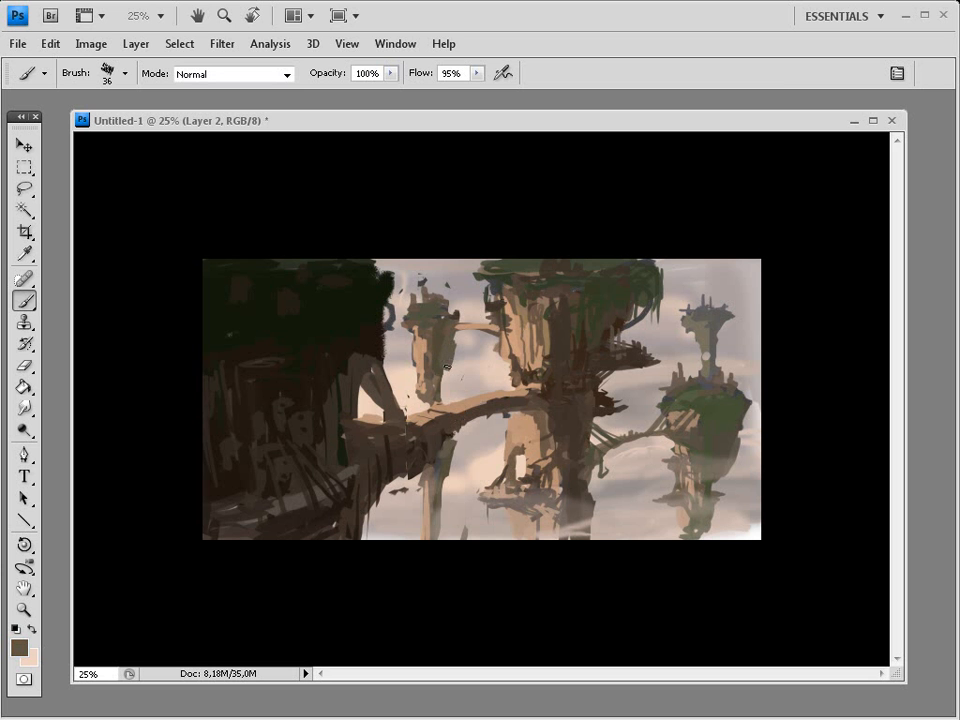
alt+click(420, 389)
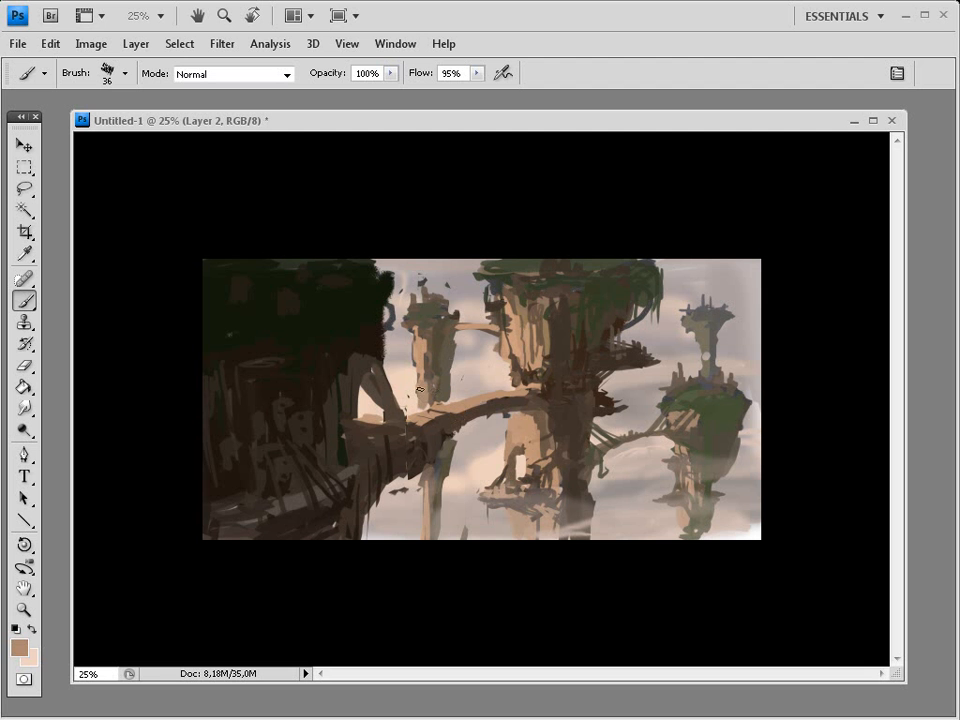
drag(420, 389, 416, 330)
alt+click(450, 301)
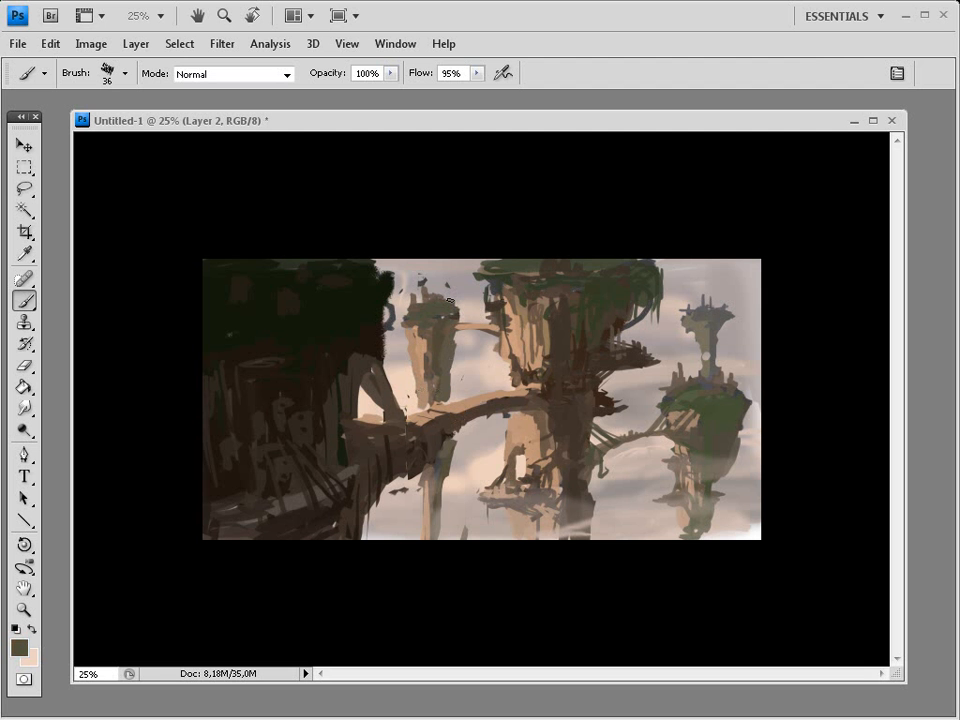
Add small protruding ledges and foliage to both sides of the thin tower in sampled olive and tan, using 9 px and 22 px brush sizes
right_click(455, 362)
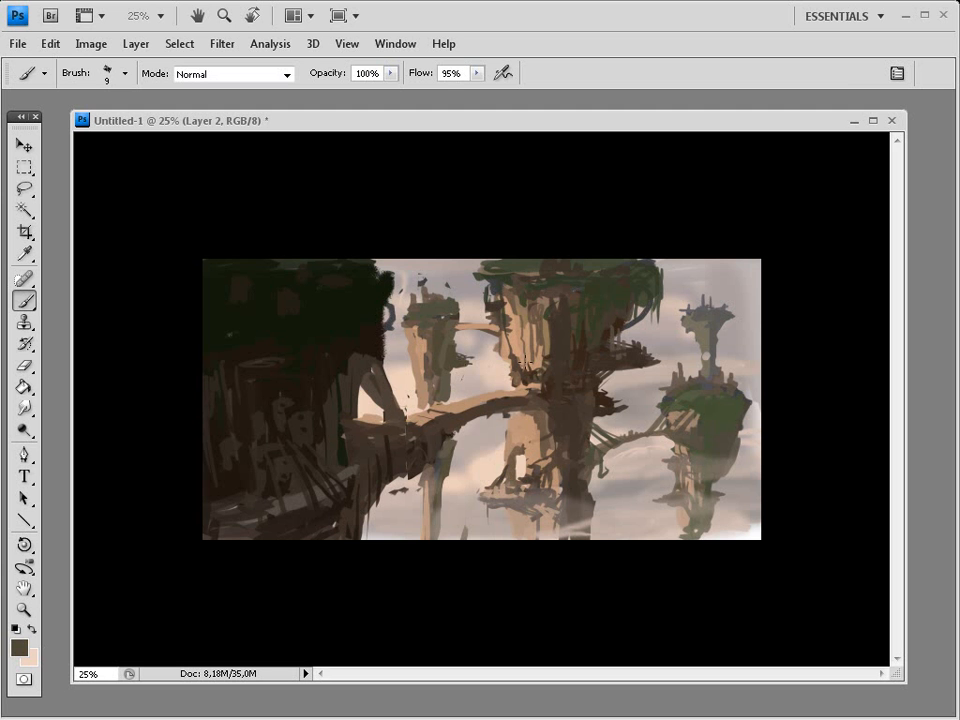
alt+click(430, 377)
alt+click(430, 377)
right_click(430, 376)
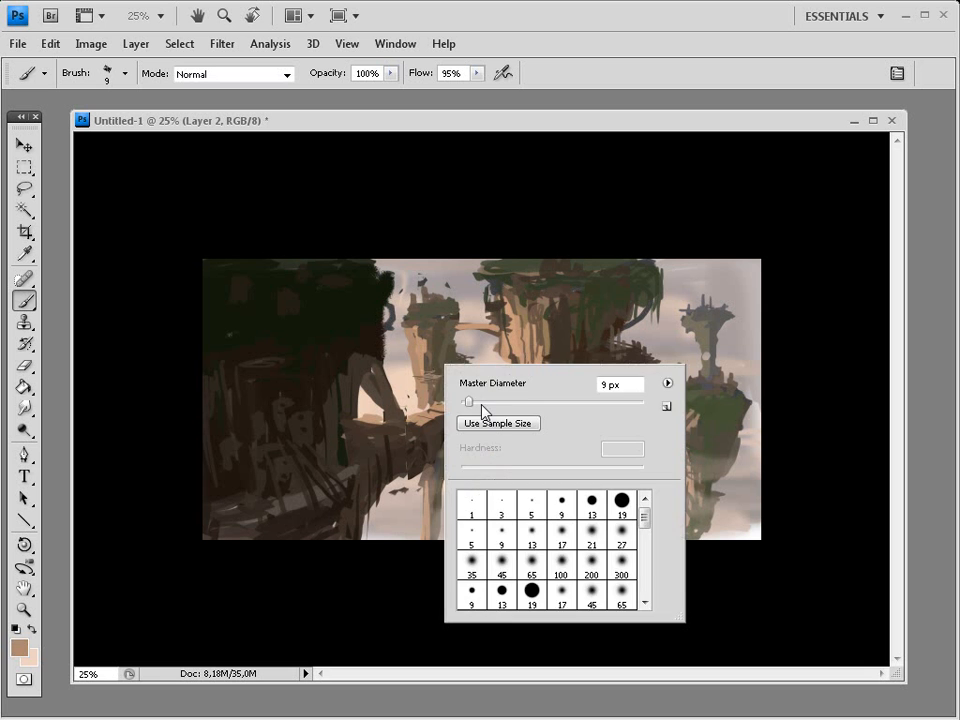
click(482, 404)
key(Return)
alt+click(406, 366)
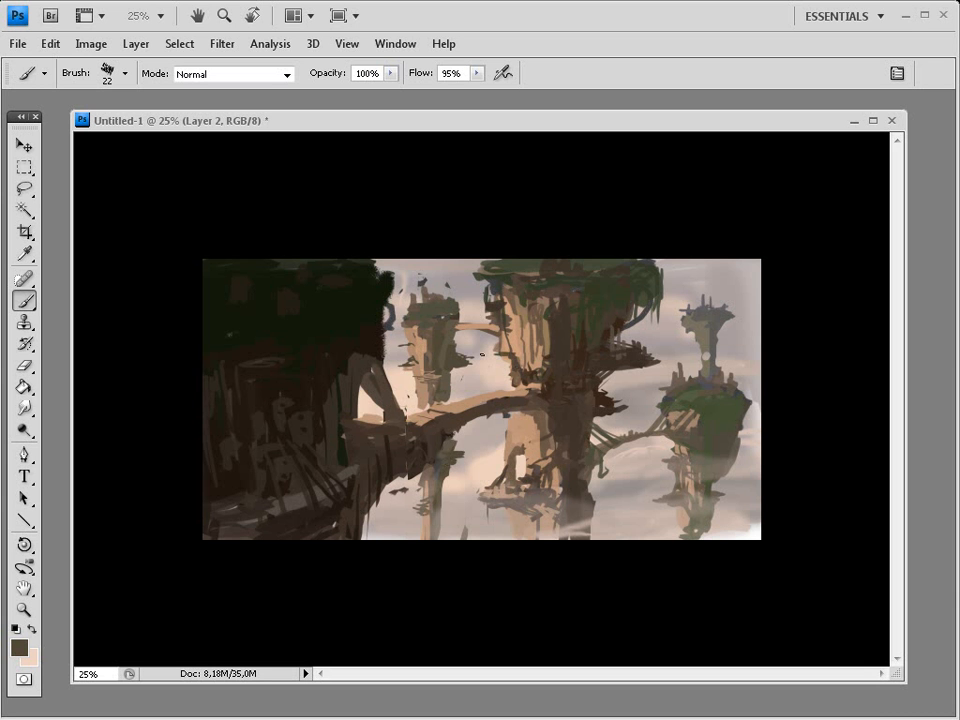
Clean up the ragged foliage edge of the dark foreground cliff with sampled dark green strokes
alt+click(293, 423)
mouse_move(388, 321)
mouse_down()
mouse_move(389, 296)
mouse_move(393, 336)
mouse_up()
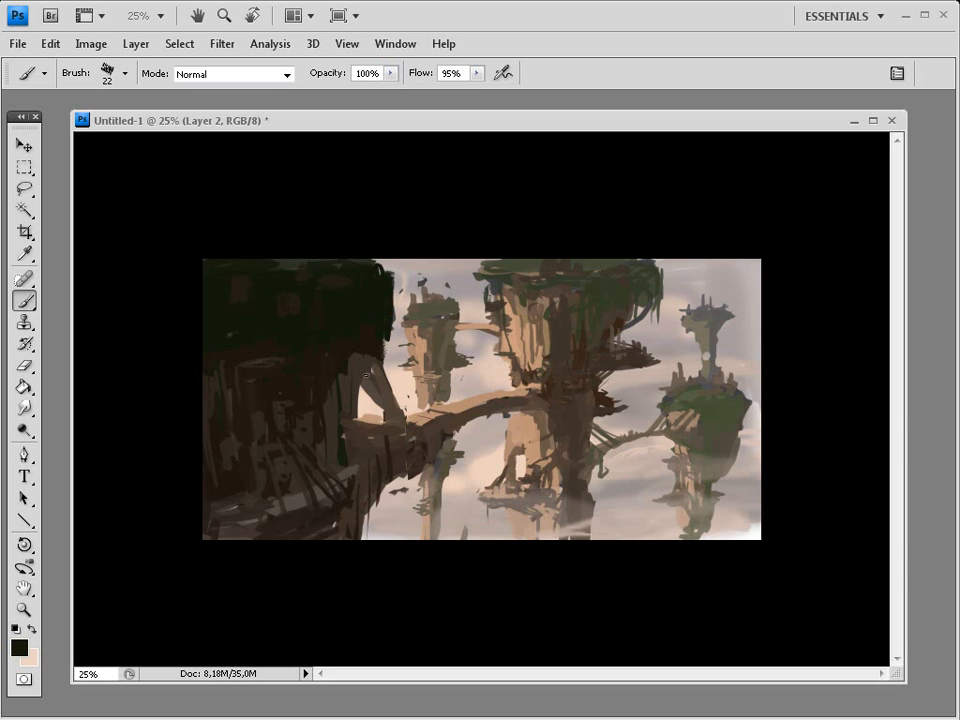
Repaint the foreground cliff's rock face and the brace above the bridge with a 53 px brush in a sampled brown adjusted to be greyer
right_click(437, 425)
drag(352, 396, 342, 420)
alt+click(377, 443)
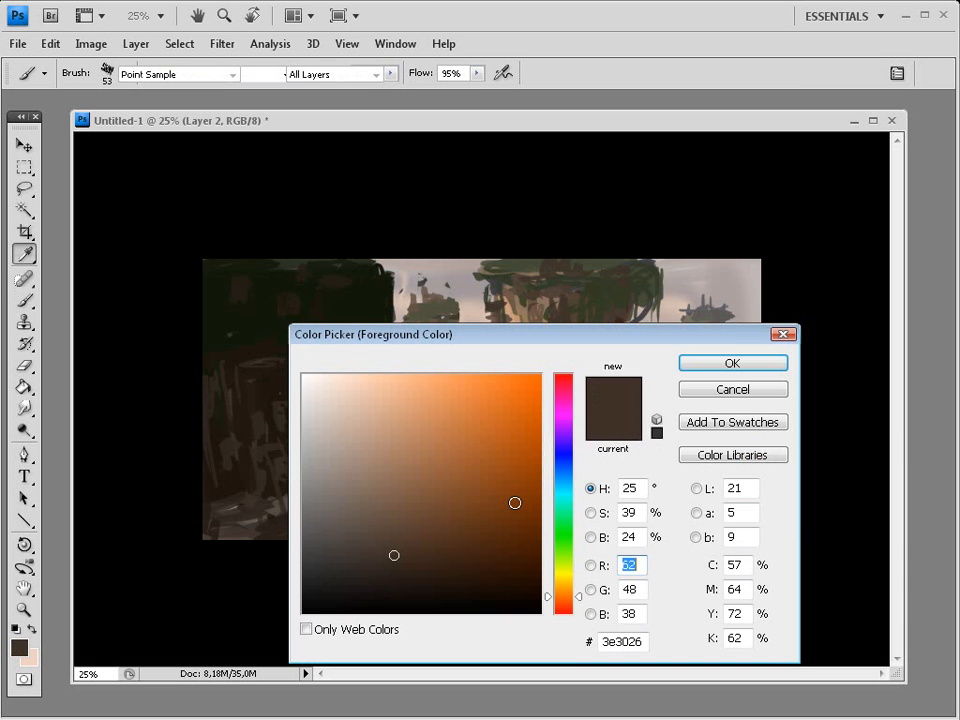
click(349, 560)
click(729, 362)
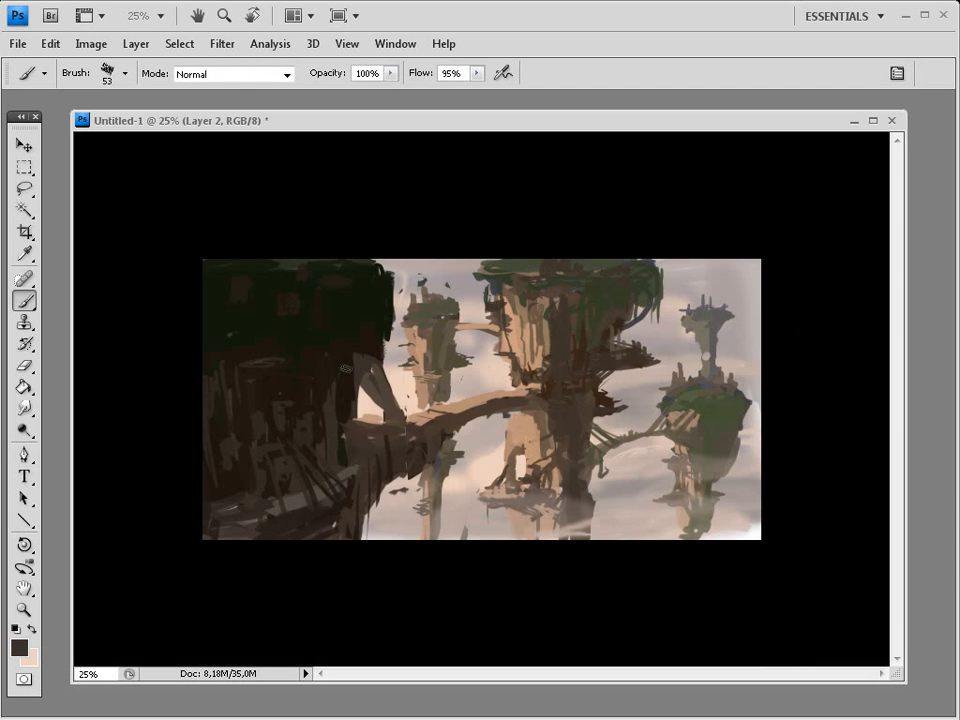
drag(345, 369, 402, 427)
key(ctrl+l)
drag(229, 287, 242, 288)
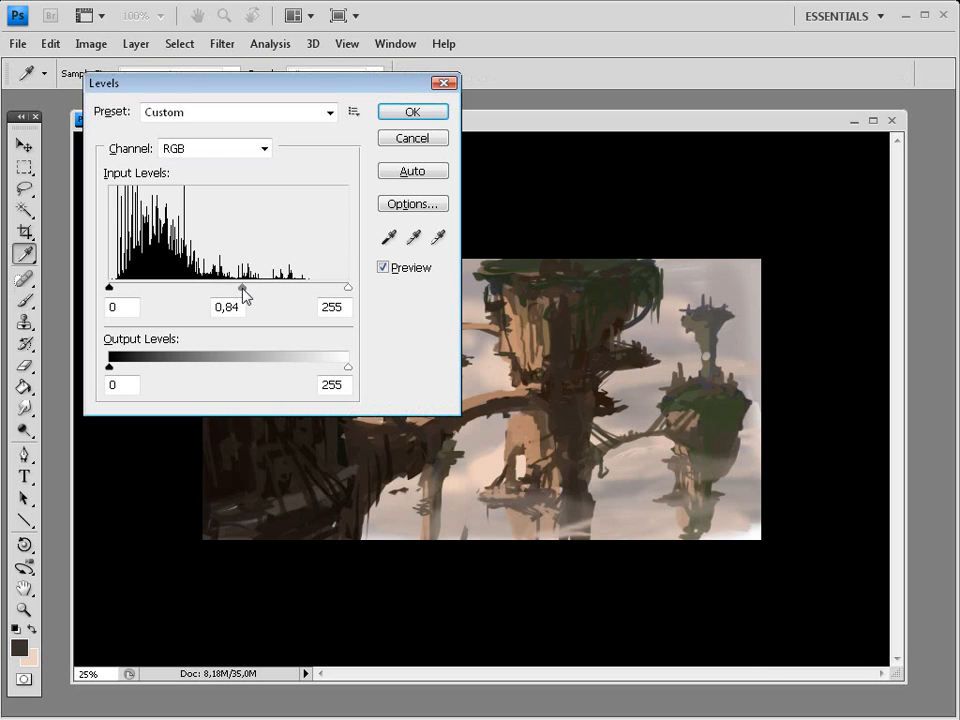
click(405, 142)
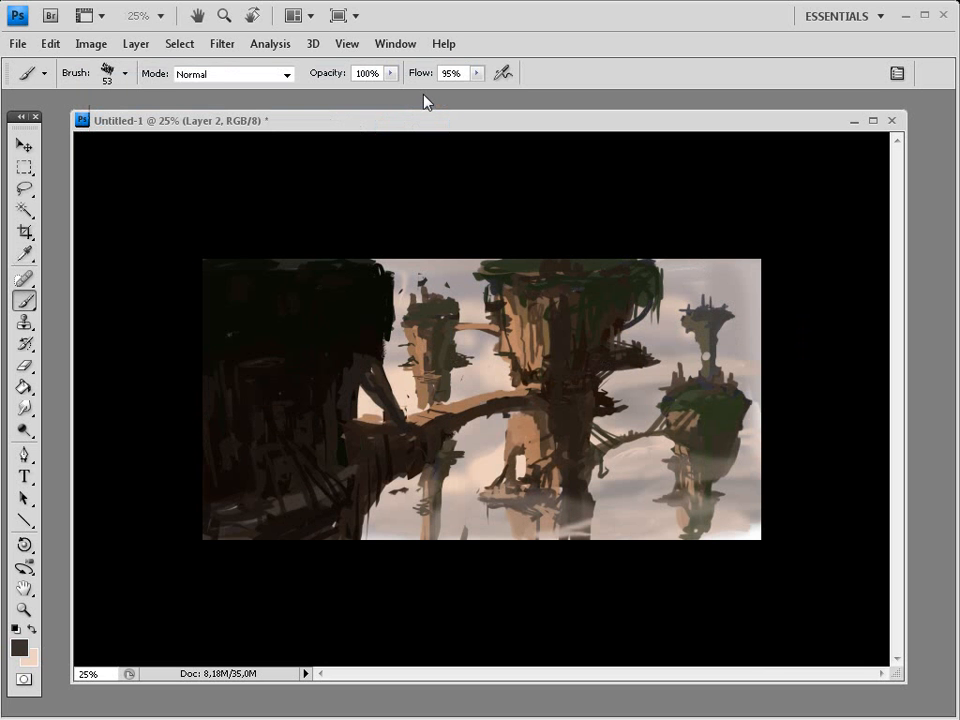
key(ctrl+z)
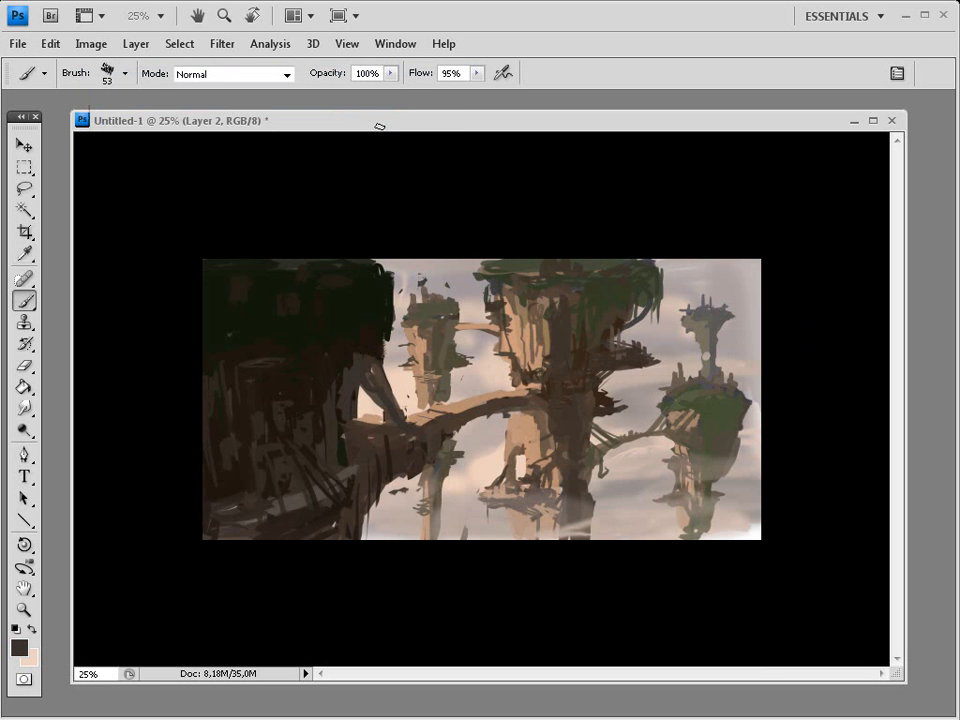
Lasso the foreground cliff, main bridge and central tower, excluding the background gap below the bridge, and darken their midtones to 0.71 with Levels
key(l)
mouse_move(340, 222)
mouse_down()
mouse_move(386, 377)
mouse_move(484, 278)
mouse_move(600, 437)
mouse_move(154, 521)
mouse_up()
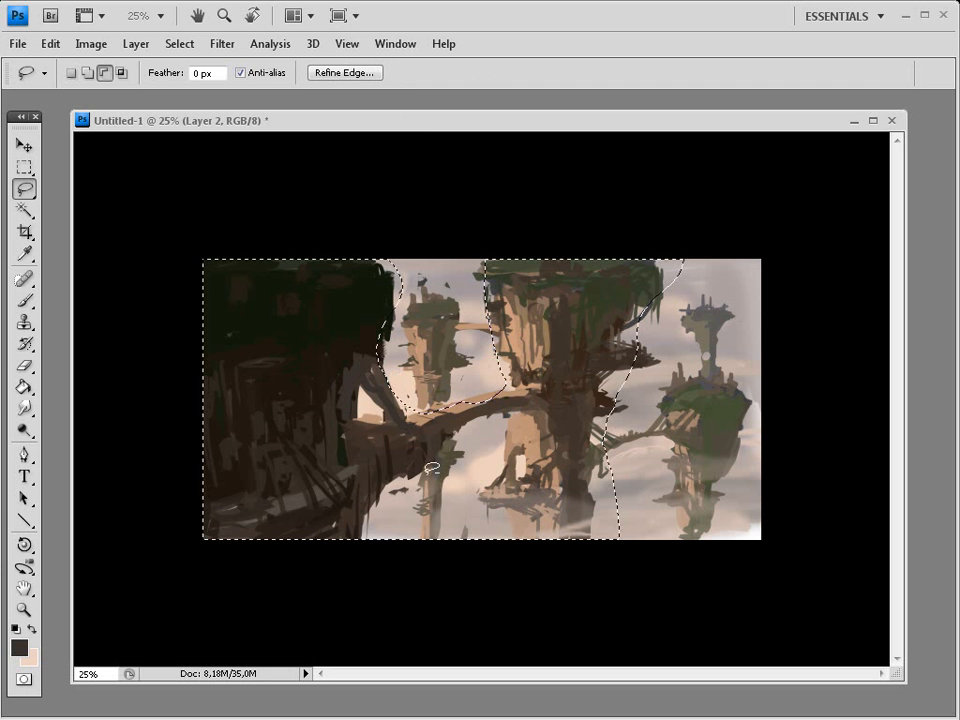
drag(432, 467, 421, 582)
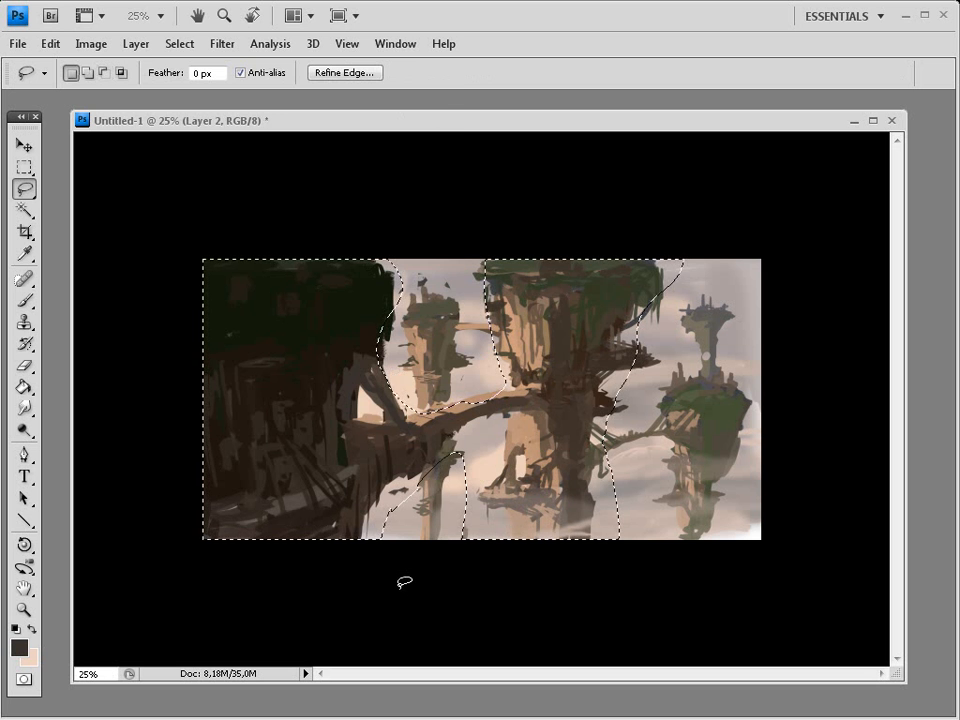
key(ctrl+l)
drag(229, 288, 259, 294)
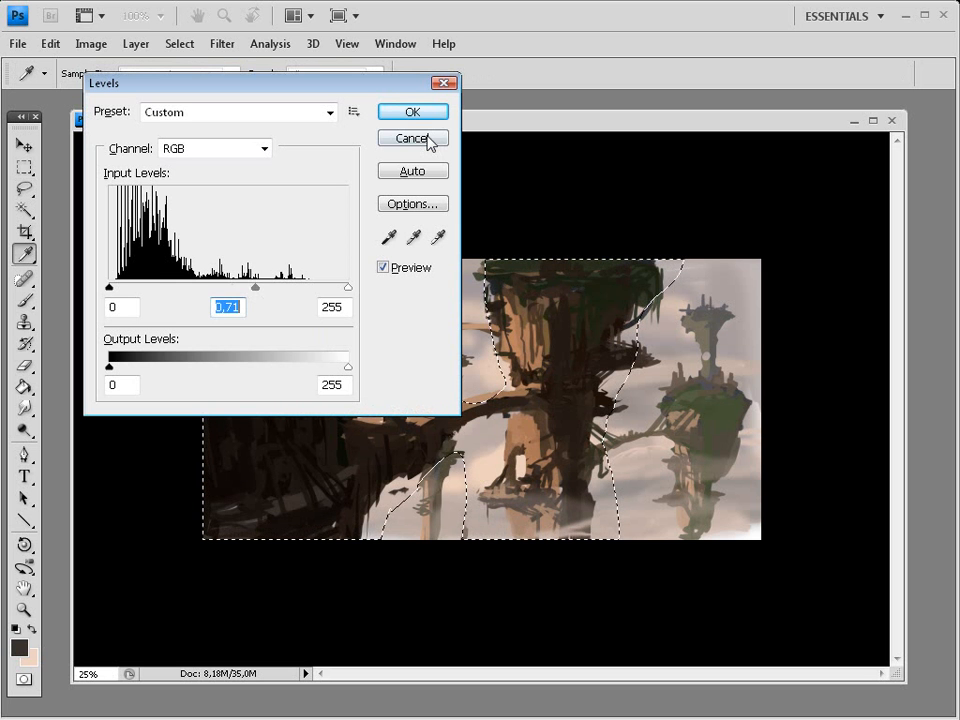
click(412, 111)
key(ctrl+d)
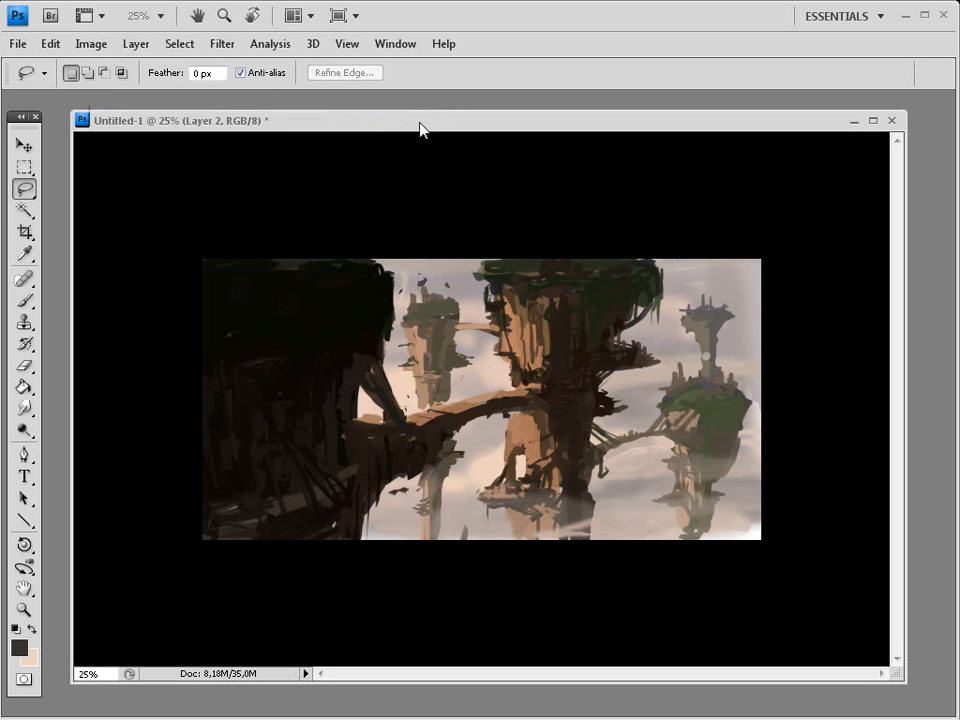
Paint slanted supports and dark shading around the central tower's lower ledge in sampled dark brown with the 53 px brush
click(25, 302)
alt+click(705, 513)
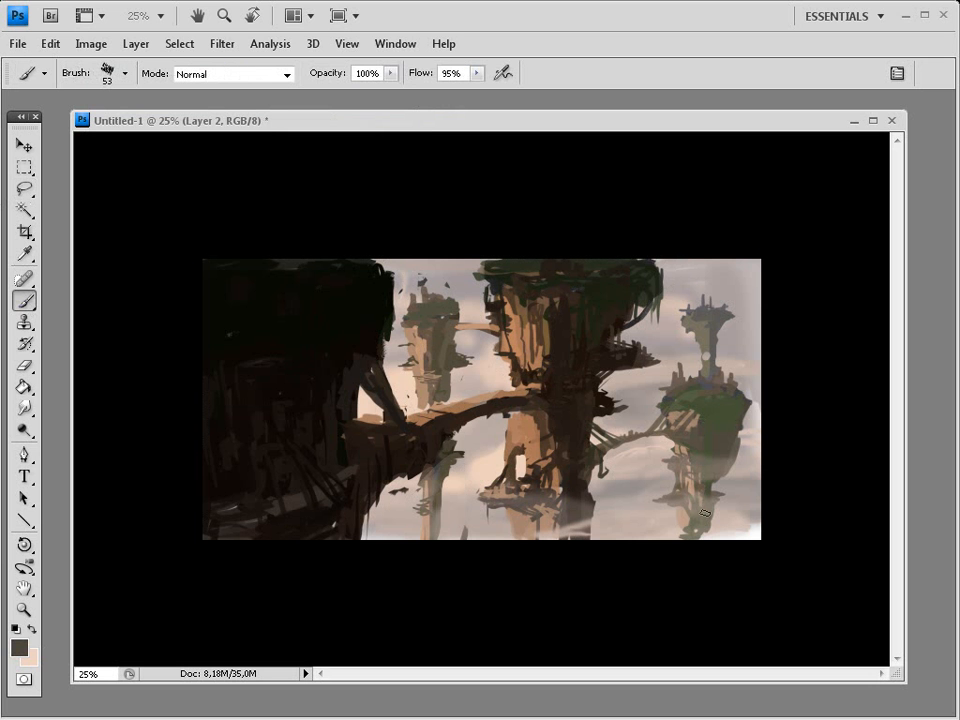
alt+click(528, 446)
alt+click(548, 432)
mouse_move(528, 420)
mouse_down()
mouse_move(521, 456)
mouse_move(494, 488)
mouse_move(510, 445)
mouse_move(476, 491)
mouse_move(484, 495)
mouse_up()
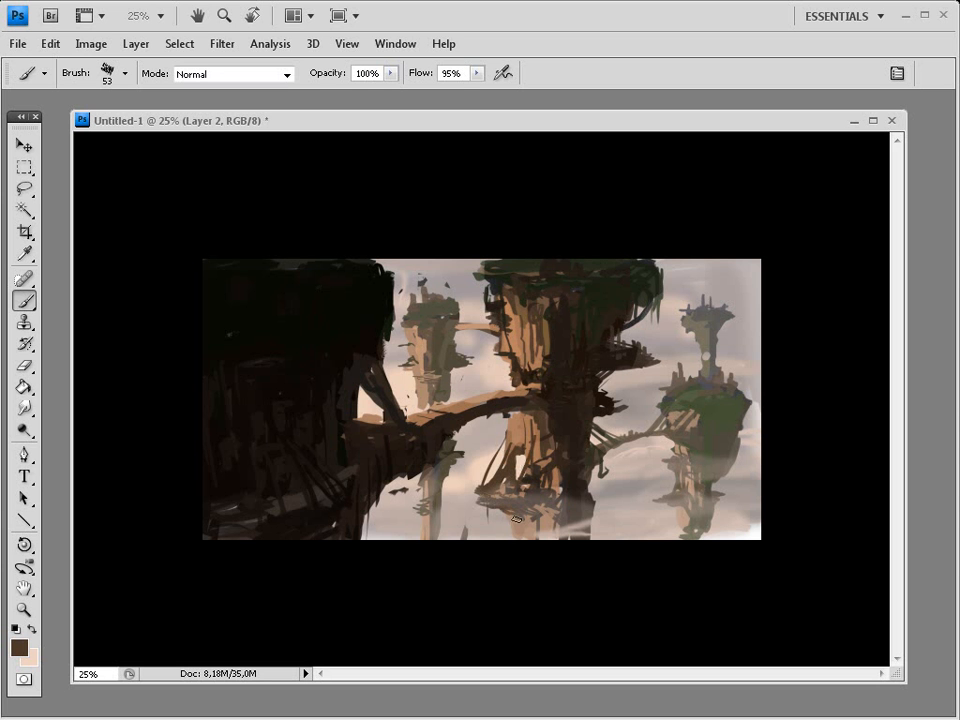
Paint dark diagonal braces from the central tower's shaded side down to its protruding ledge in sampled dark brown
alt+click(470, 357)
alt+click(594, 322)
drag(598, 326, 640, 356)
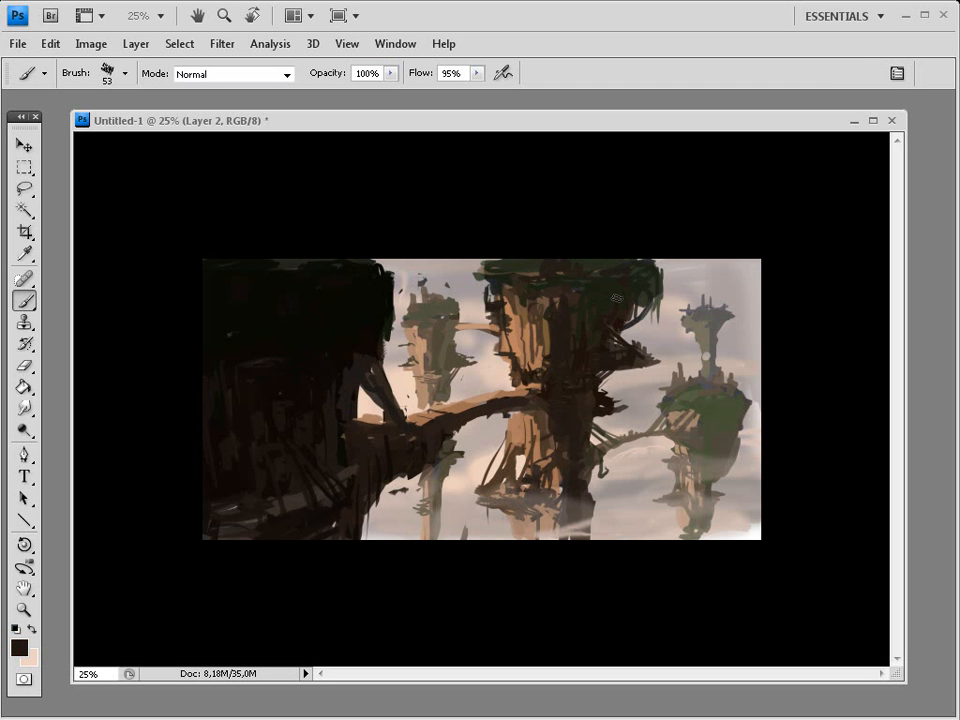
Touch up the central tower's lit side above the bridge in sampled tan and extend the thin tower's shaded foliage in sampled olive brown
alt+click(509, 355)
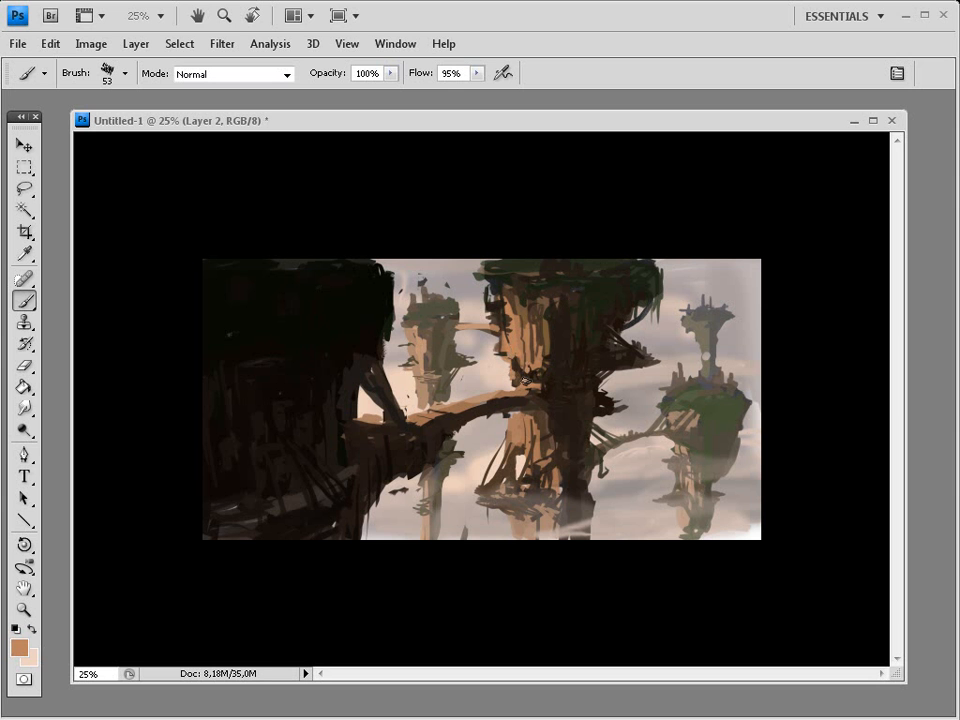
key(e)
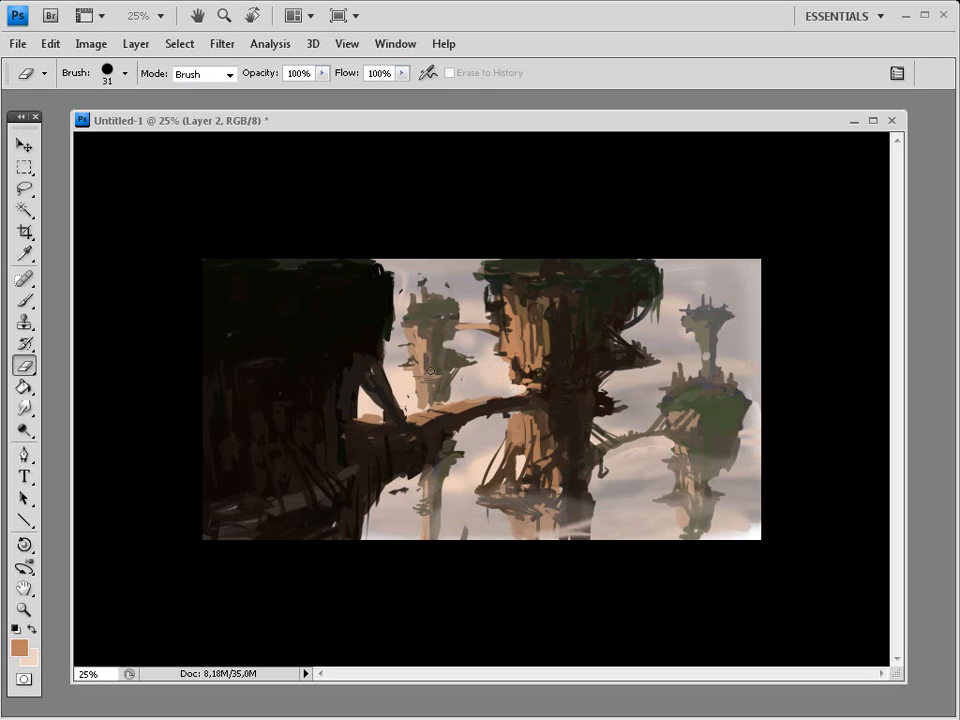
click(25, 301)
alt+click(444, 339)
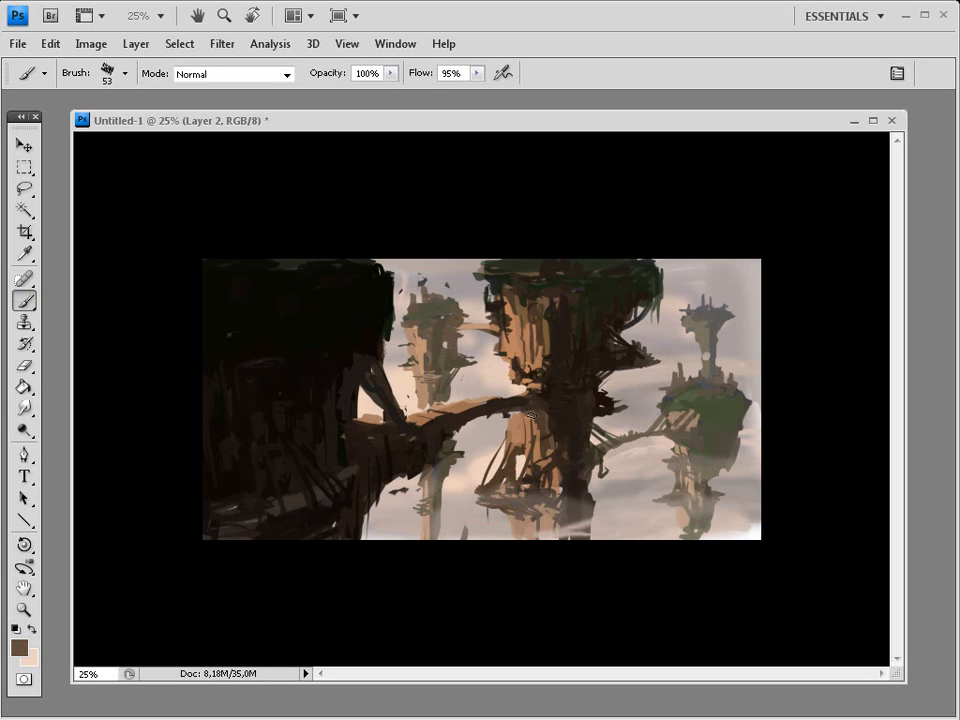
Rework the central tower's lit face above the bridge in sampled tan and dark brown, adding dark supports at the bridge junction
alt+click(490, 393)
alt+click(528, 392)
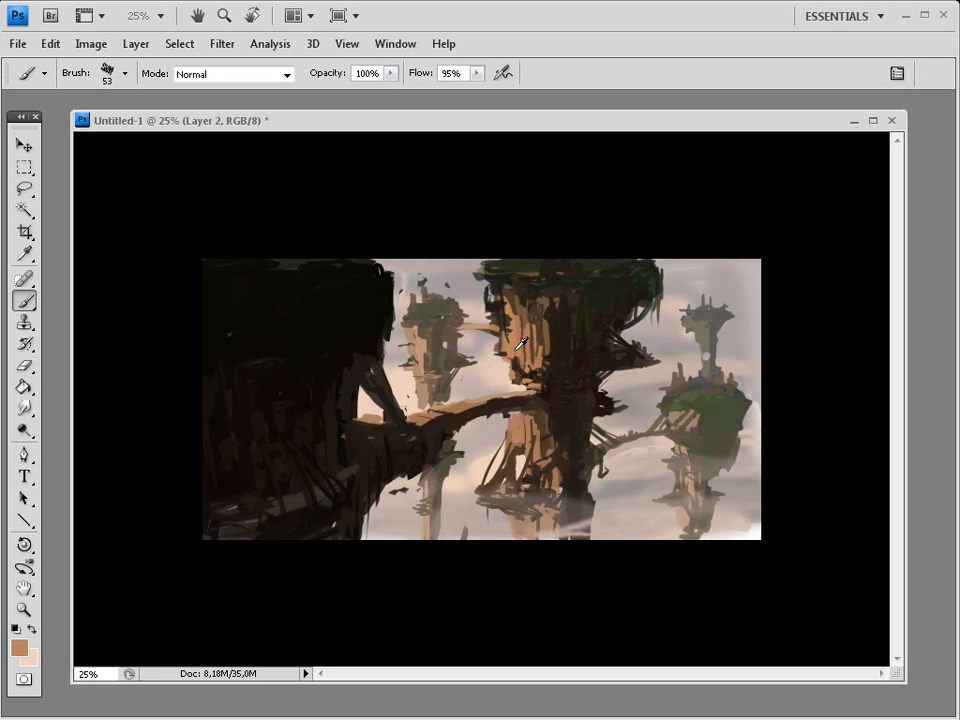
alt+click(538, 396)
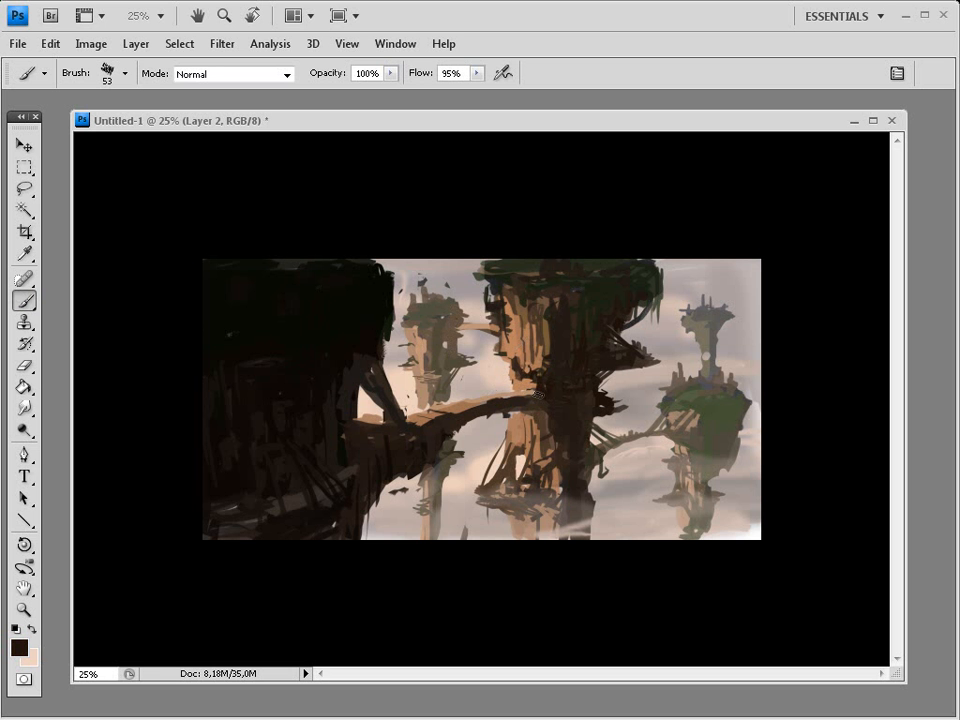
mouse_move(538, 394)
mouse_down()
mouse_move(533, 374)
mouse_move(546, 387)
mouse_move(527, 367)
mouse_up()
alt+click(529, 368)
alt+click(519, 383)
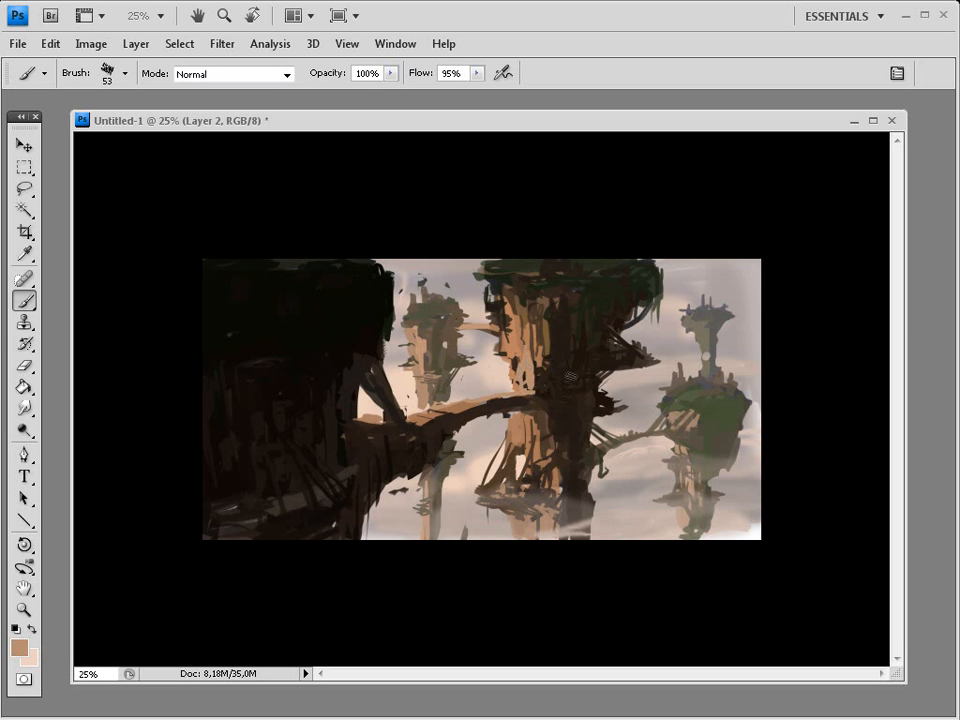
alt+click(527, 387)
mouse_move(513, 394)
mouse_down()
mouse_move(521, 375)
mouse_move(534, 388)
mouse_up()
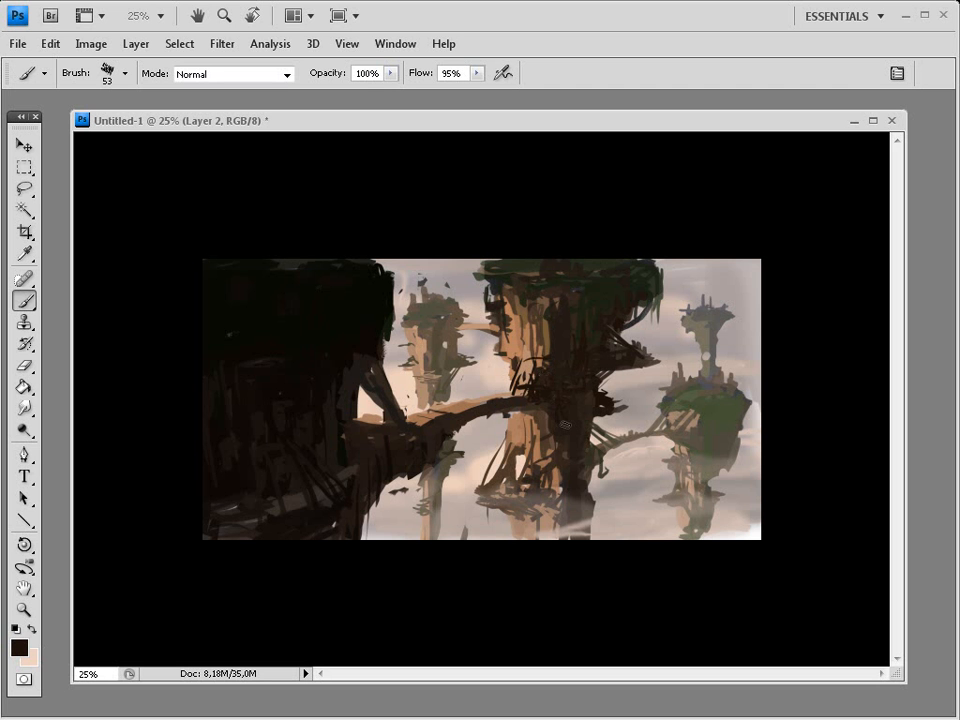
Touch up the central tower's lower ledge and start a faint distant pillar beside the thin tower's base in sampled grey-brown
alt+click(526, 494)
alt+click(524, 497)
click(23, 368)
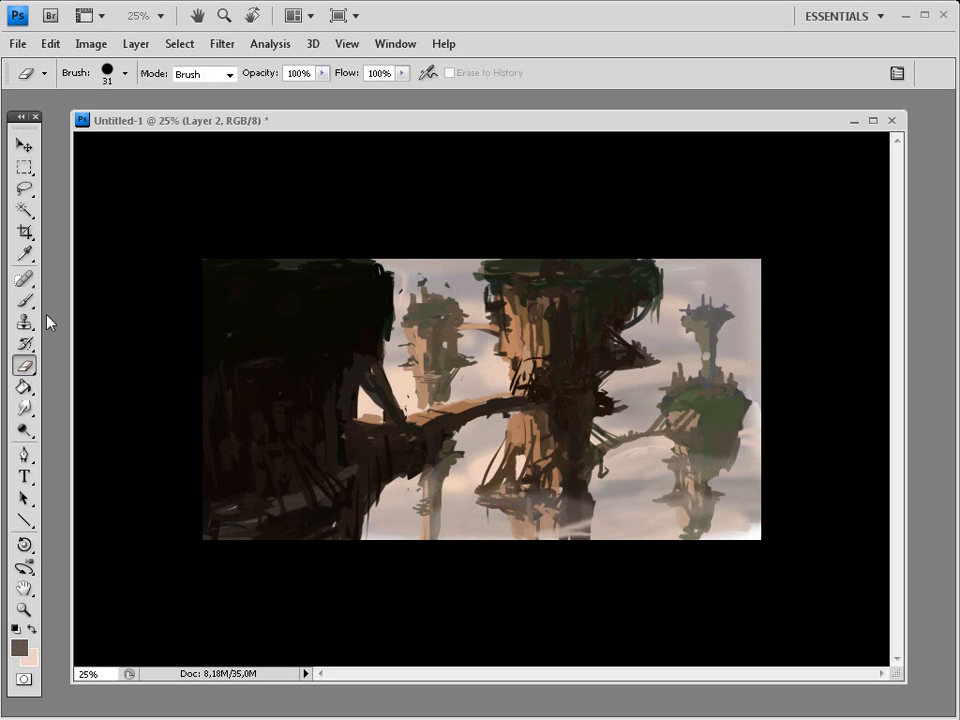
key(b)
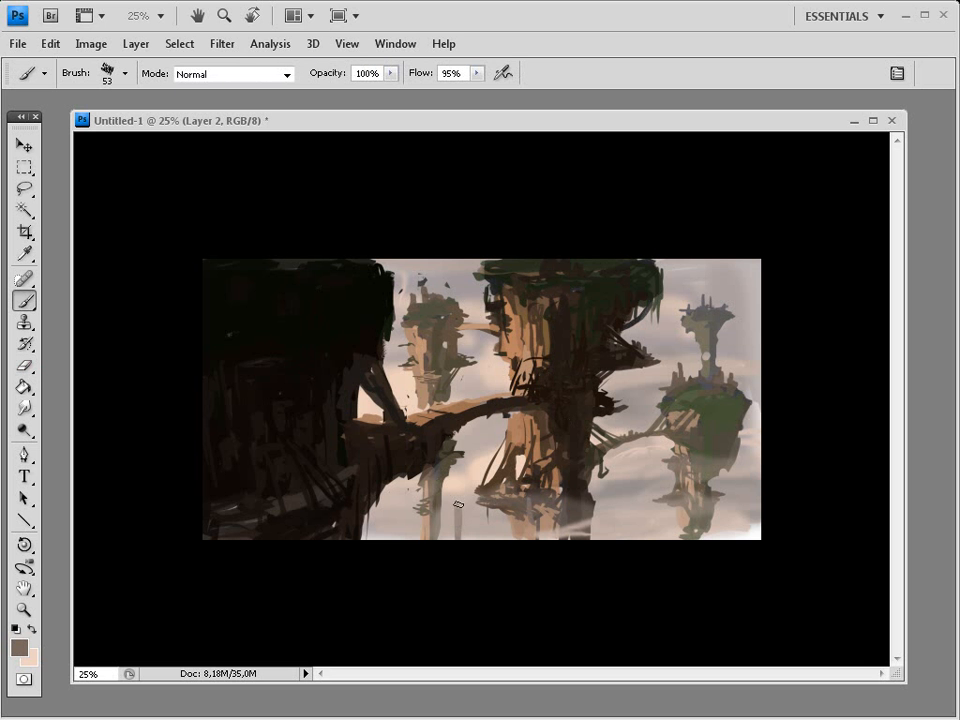